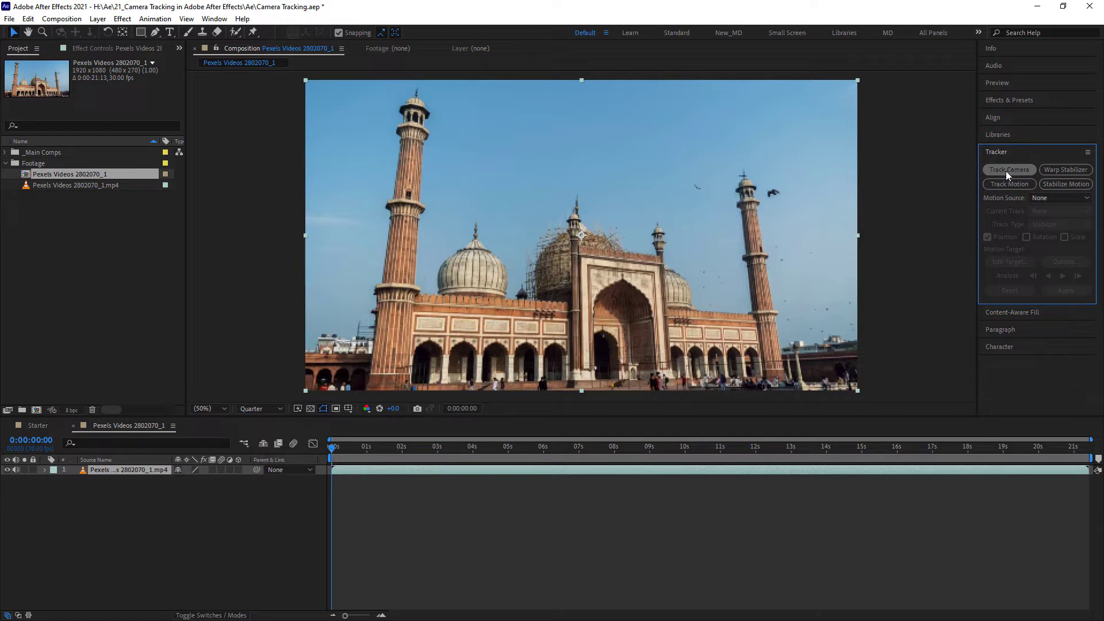
- Run 3D camera tracking on the mosque footage layer and display its solved track points
click(1004, 171)
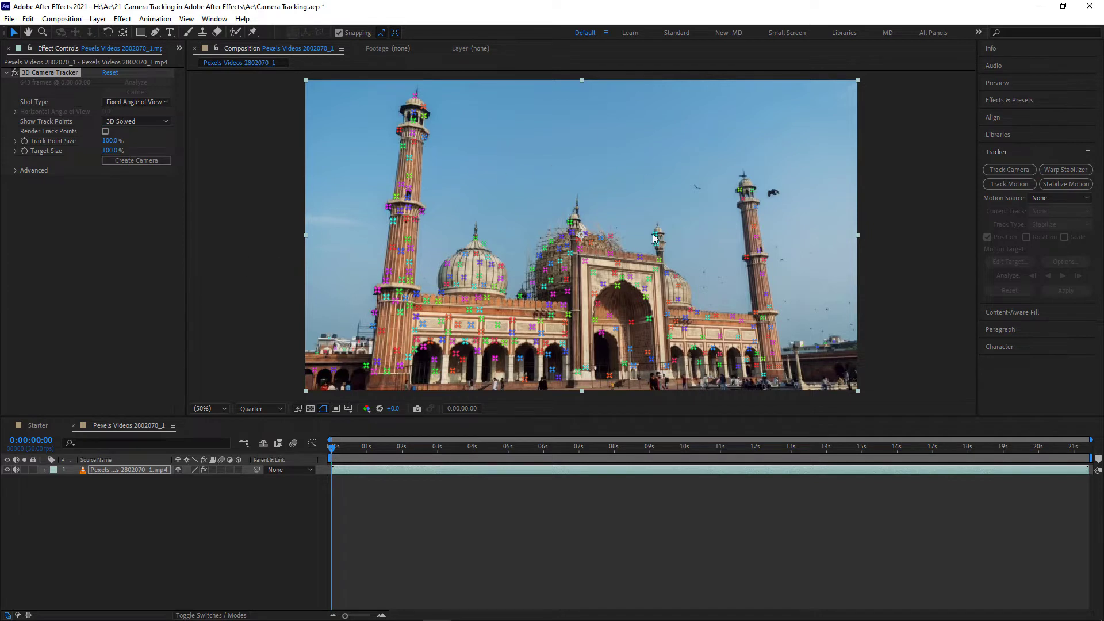
click(103, 311)
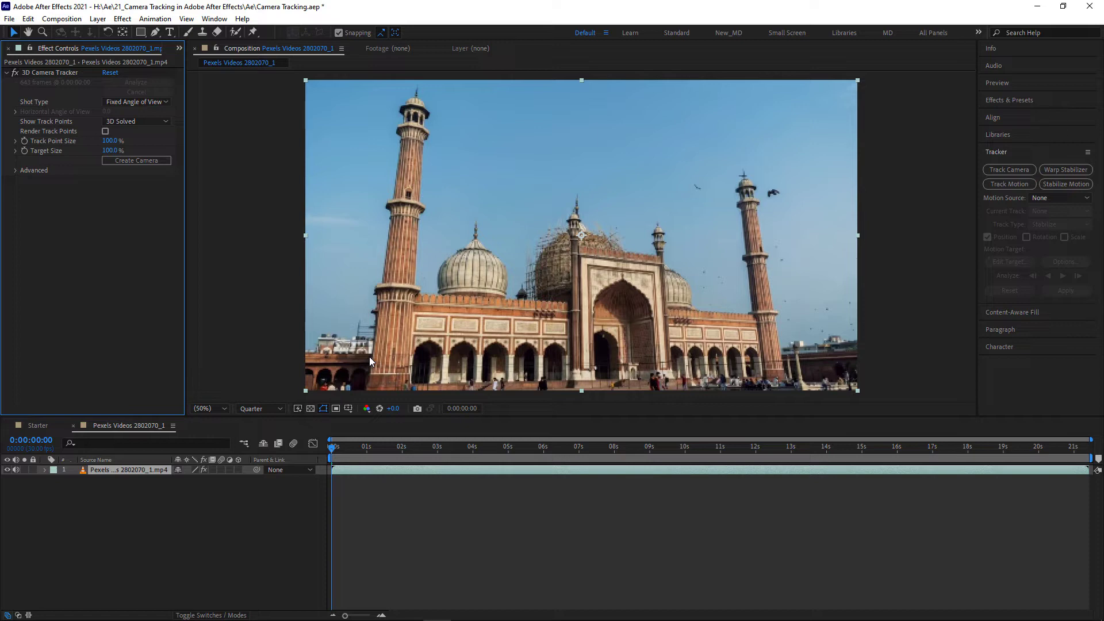
click(57, 73)
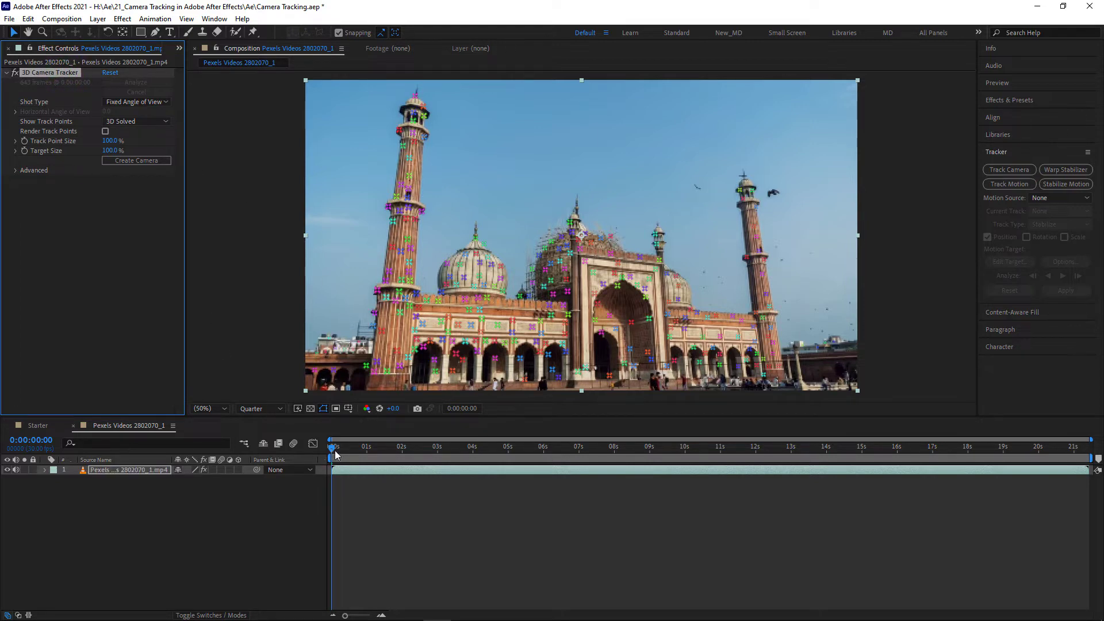
- Play through the footage and examine the track points across the building, looking closely at those around the central dome
drag(332, 447, 364, 450)
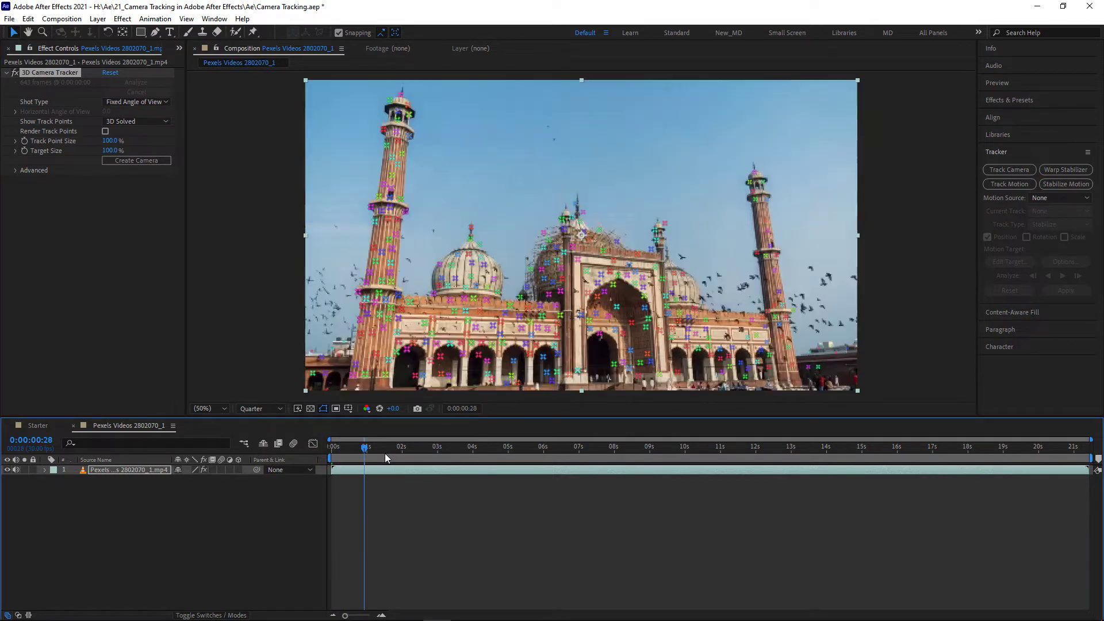
key(space)
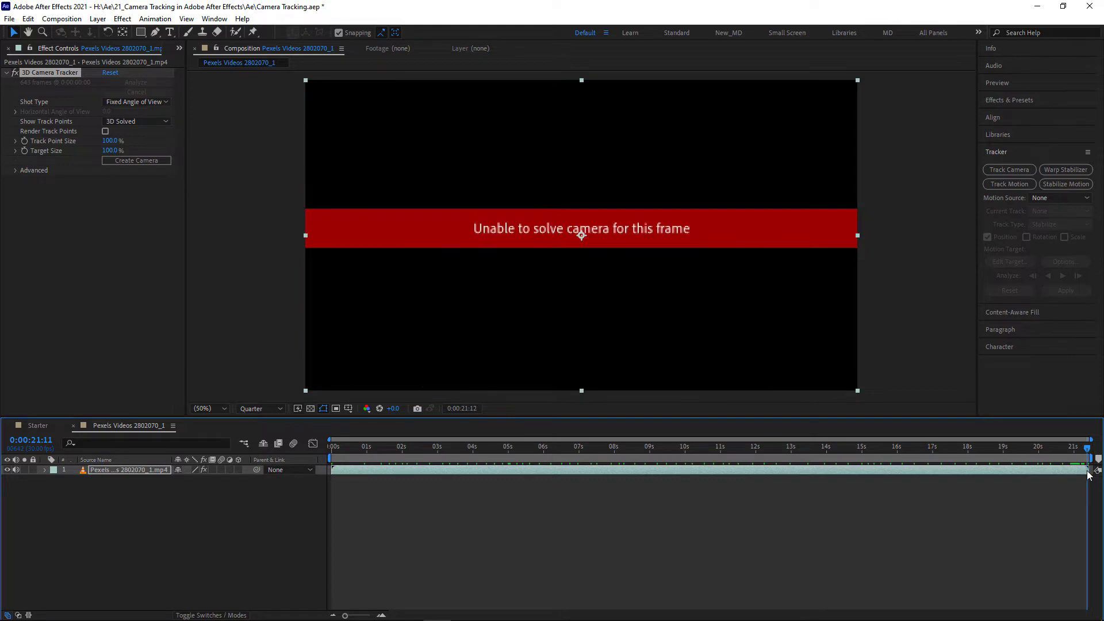
drag(1088, 471, 430, 466)
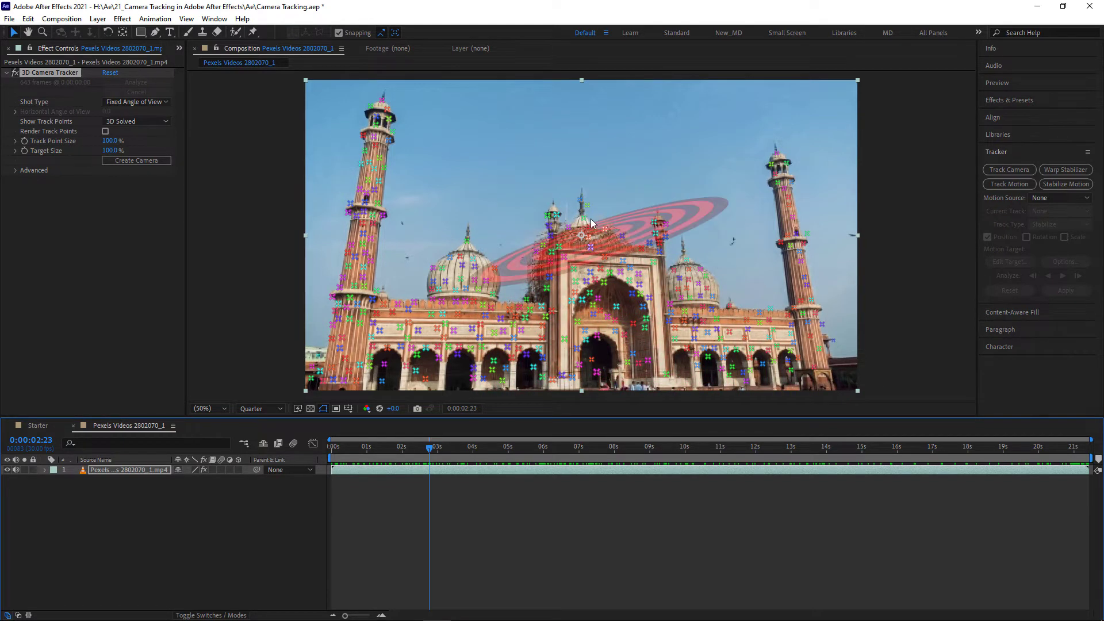
click(126, 244)
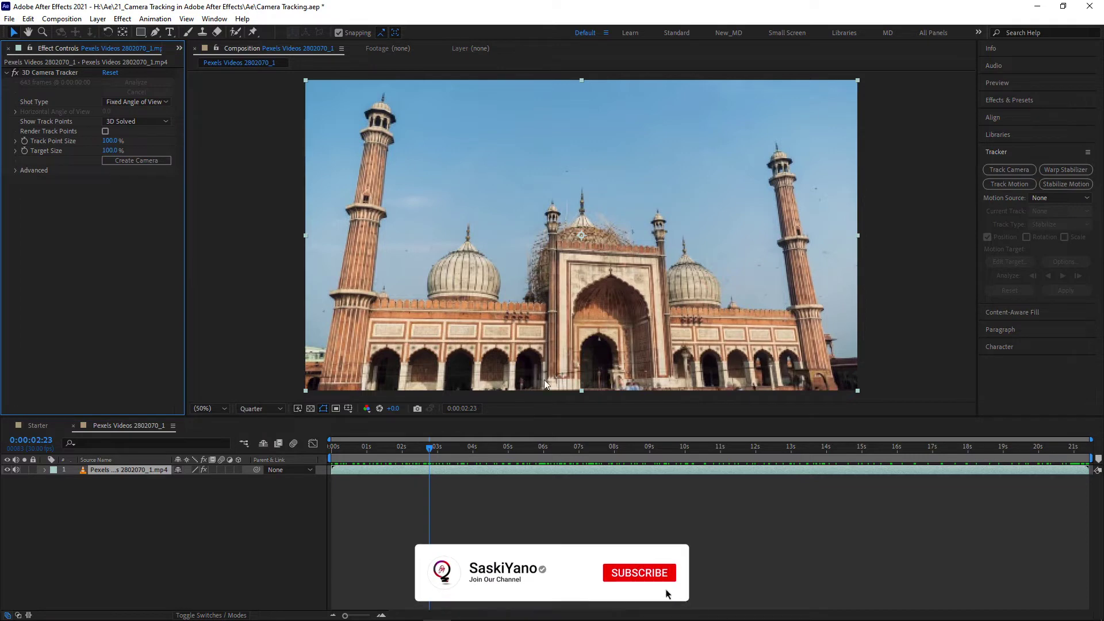
click(478, 451)
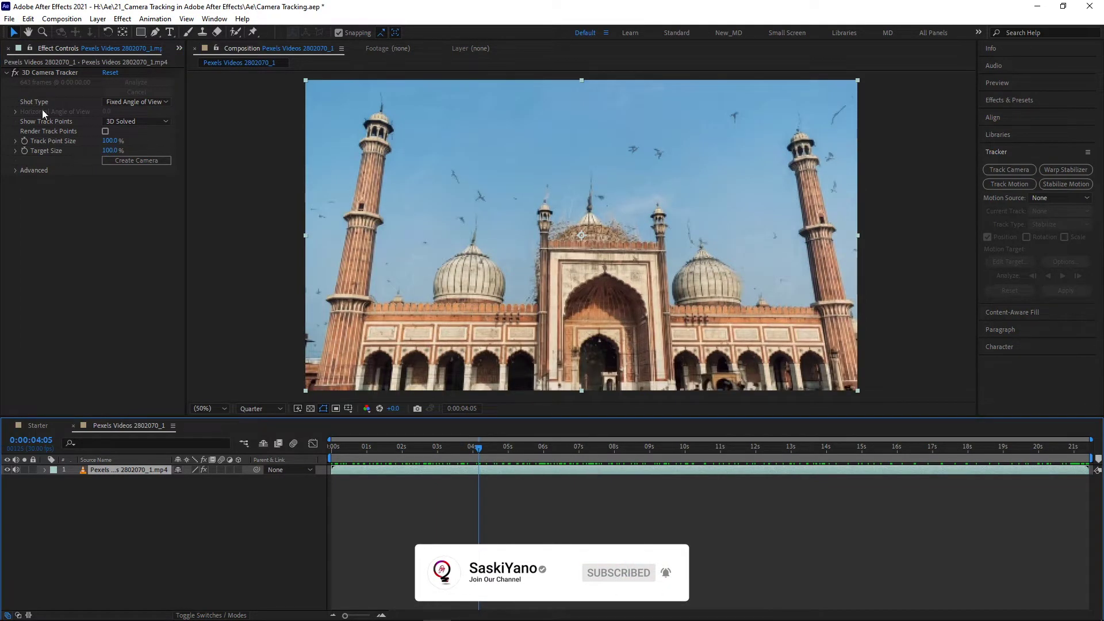
click(59, 72)
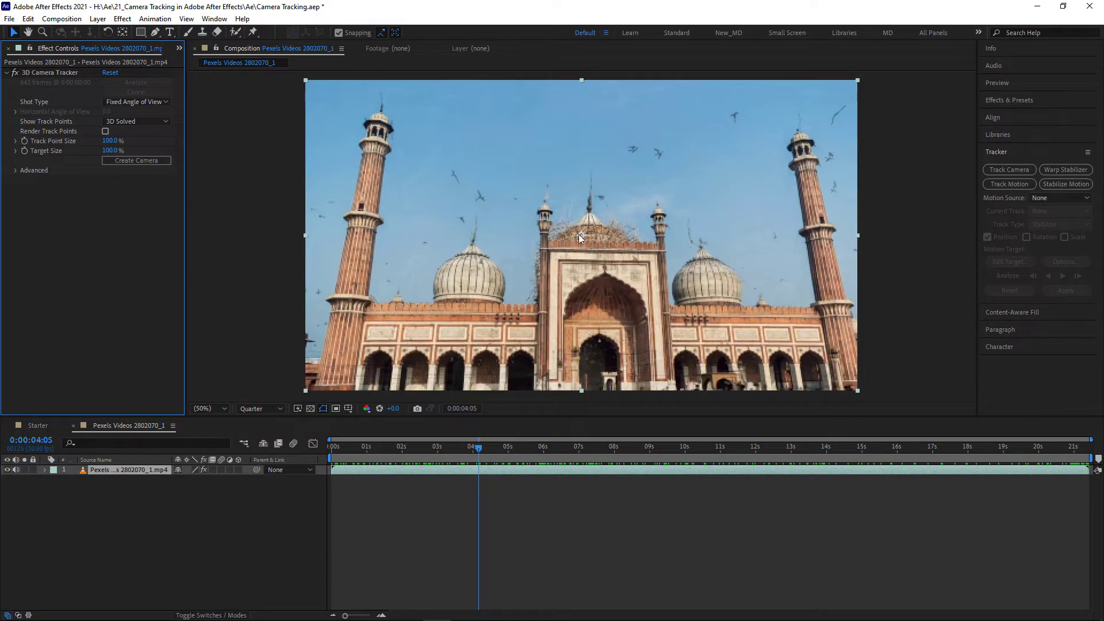
click(60, 72)
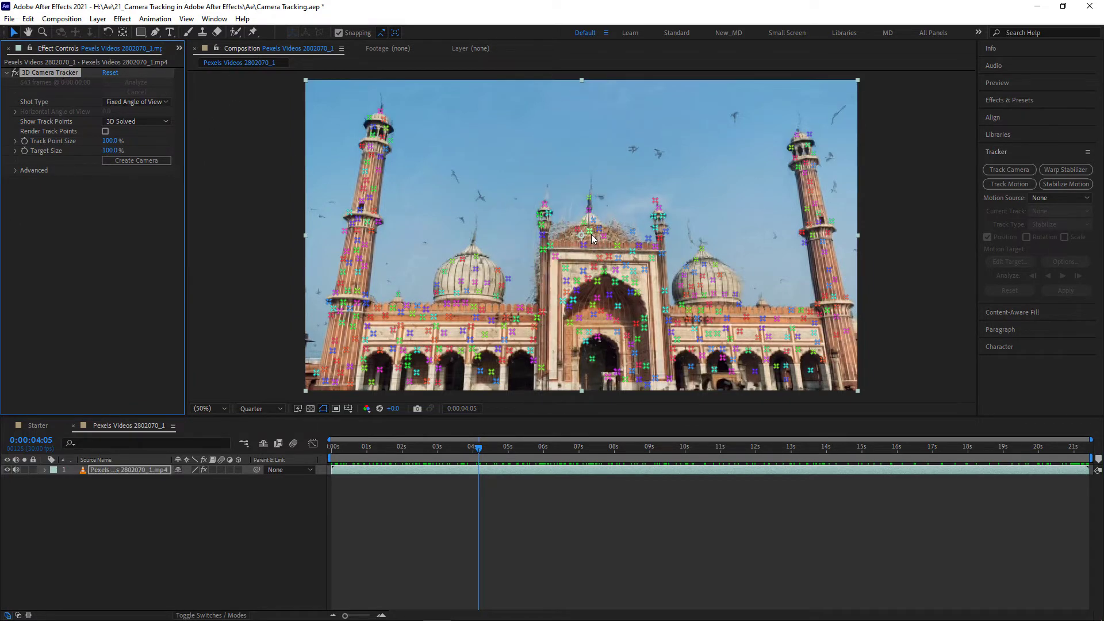
mouse_move(587, 232)
scroll(587, 232, up, 4)
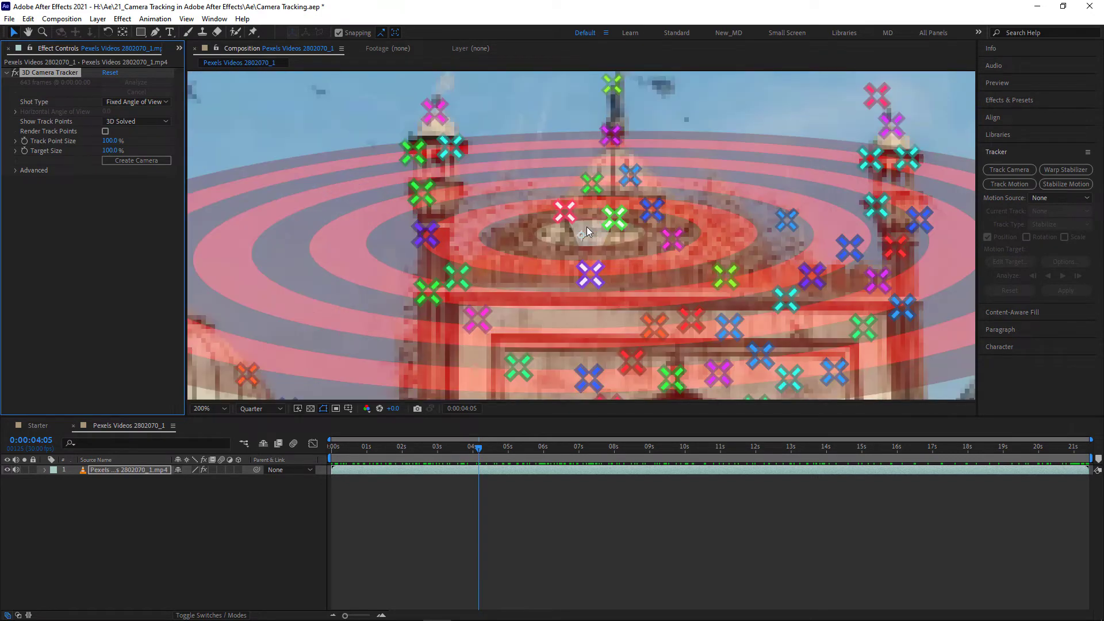
scroll(587, 232, down, 2)
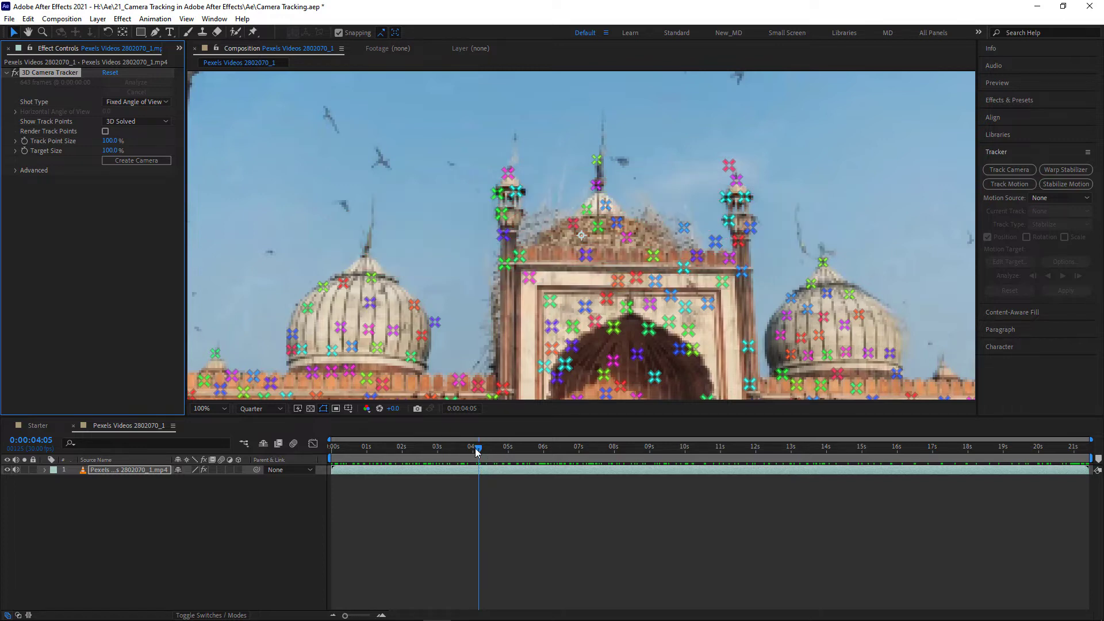
- Compare the dome's track points on nearby frames and set the current time to 0:00:04:02
click(526, 454)
click(533, 450)
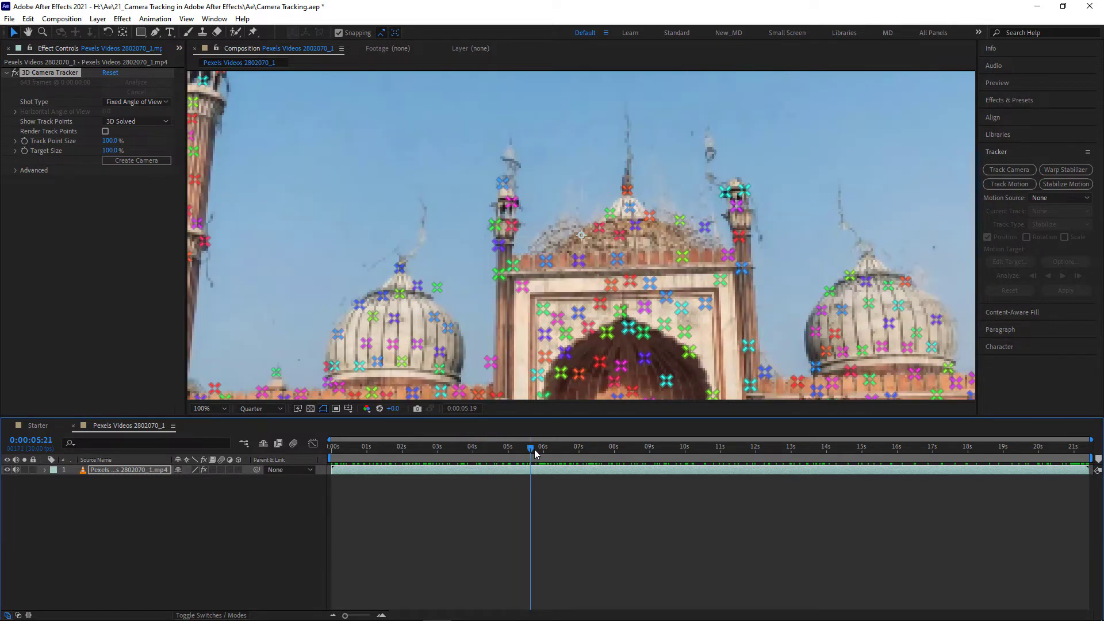
drag(506, 454, 499, 455)
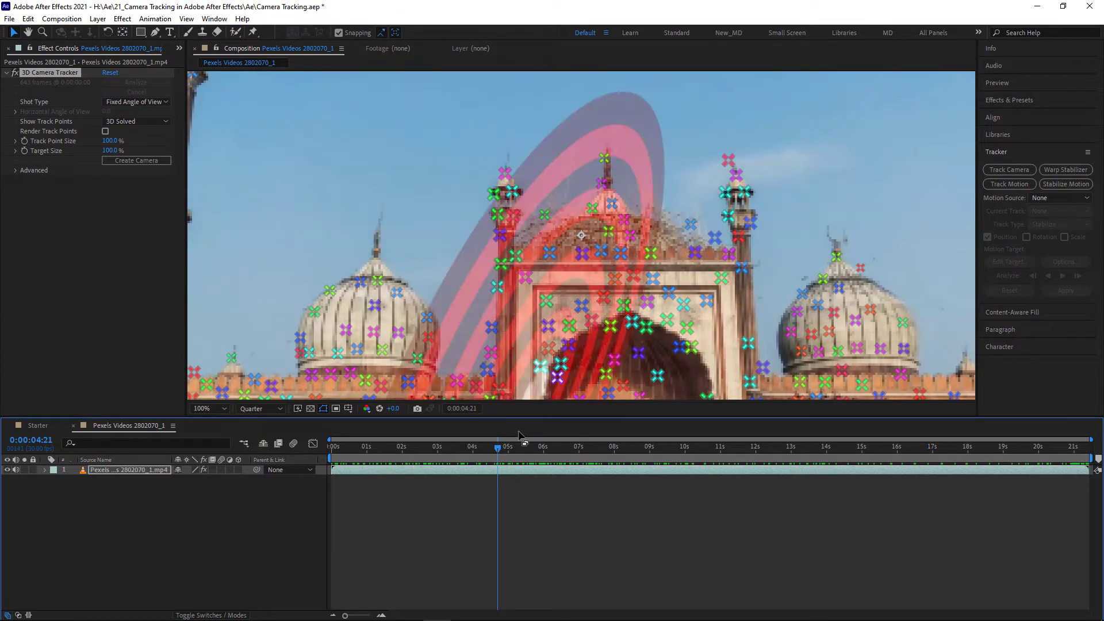
click(475, 455)
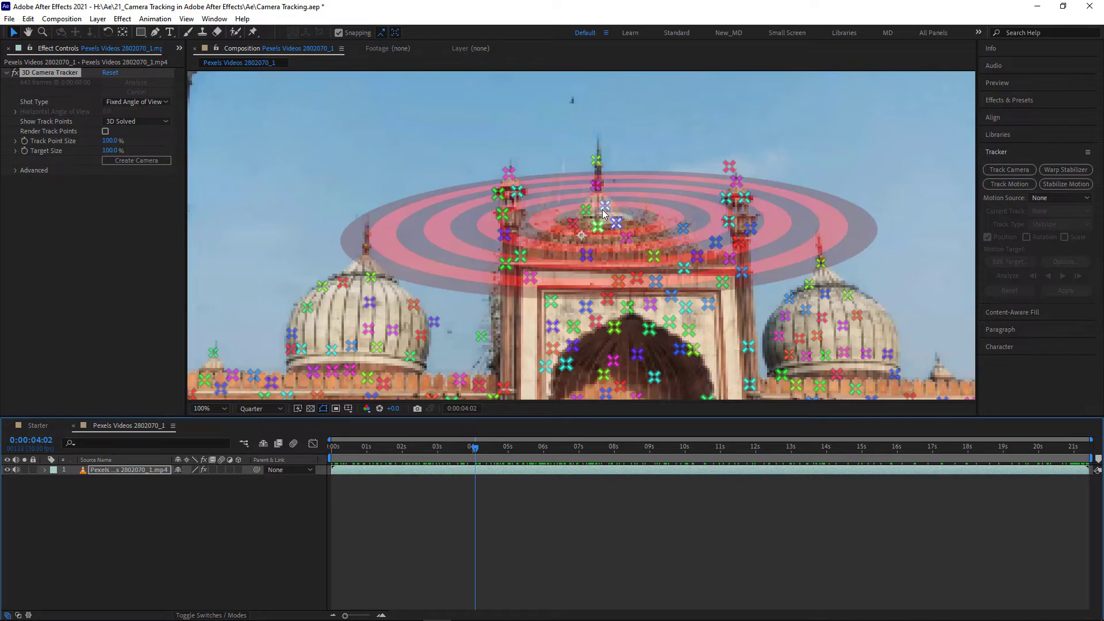
- Select the cluster of eight track points around the central dome
click(576, 230)
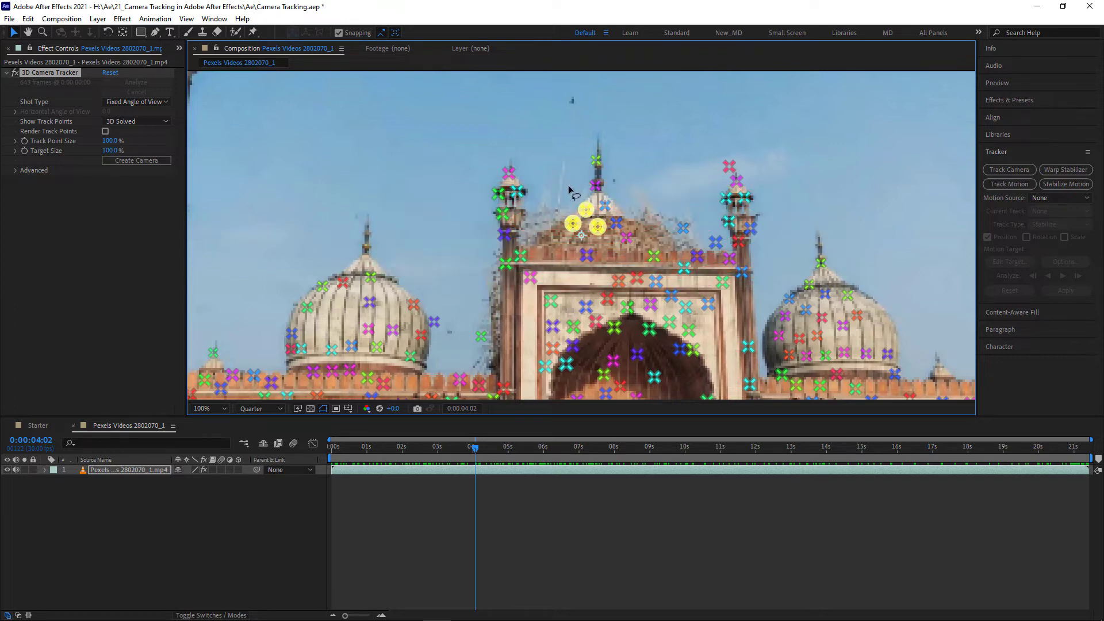
drag(587, 181, 621, 175)
mouse_move(638, 216)
mouse_down()
mouse_move(624, 262)
mouse_move(587, 271)
mouse_move(562, 250)
mouse_move(550, 214)
mouse_move(561, 186)
mouse_move(578, 190)
mouse_up()
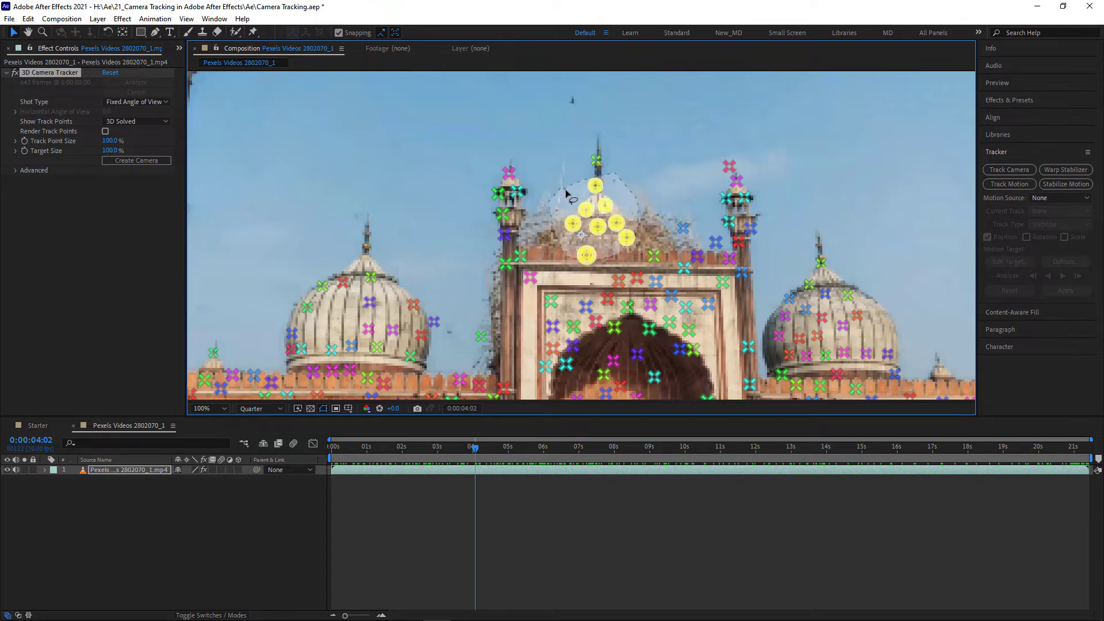
- Create the 3D tracker camera from the camera tracker effect
right_click(588, 198)
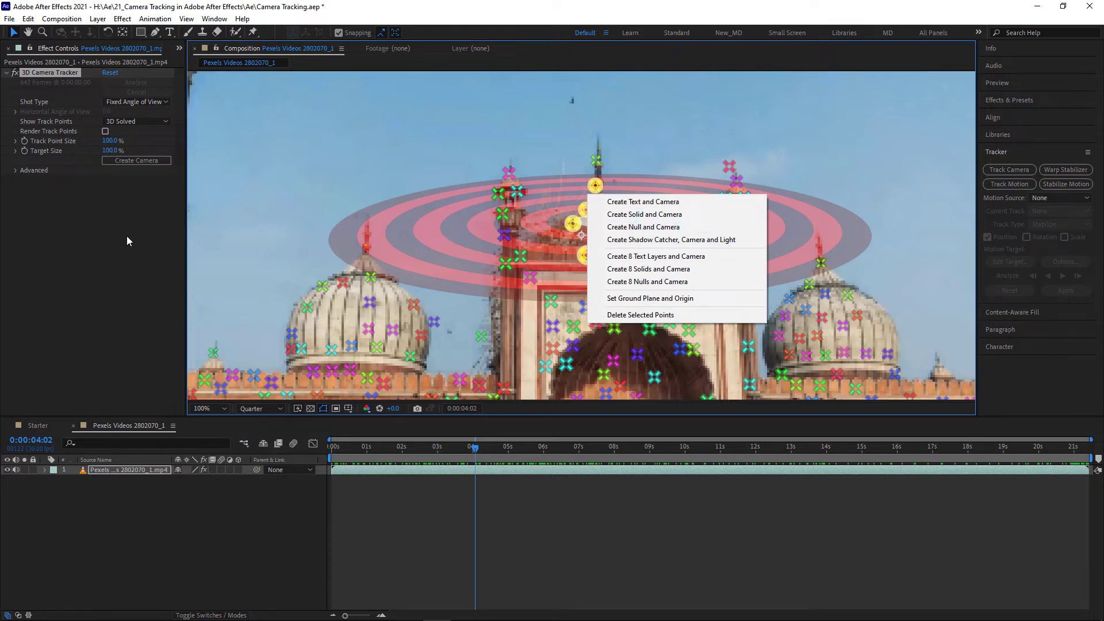
click(127, 160)
click(127, 161)
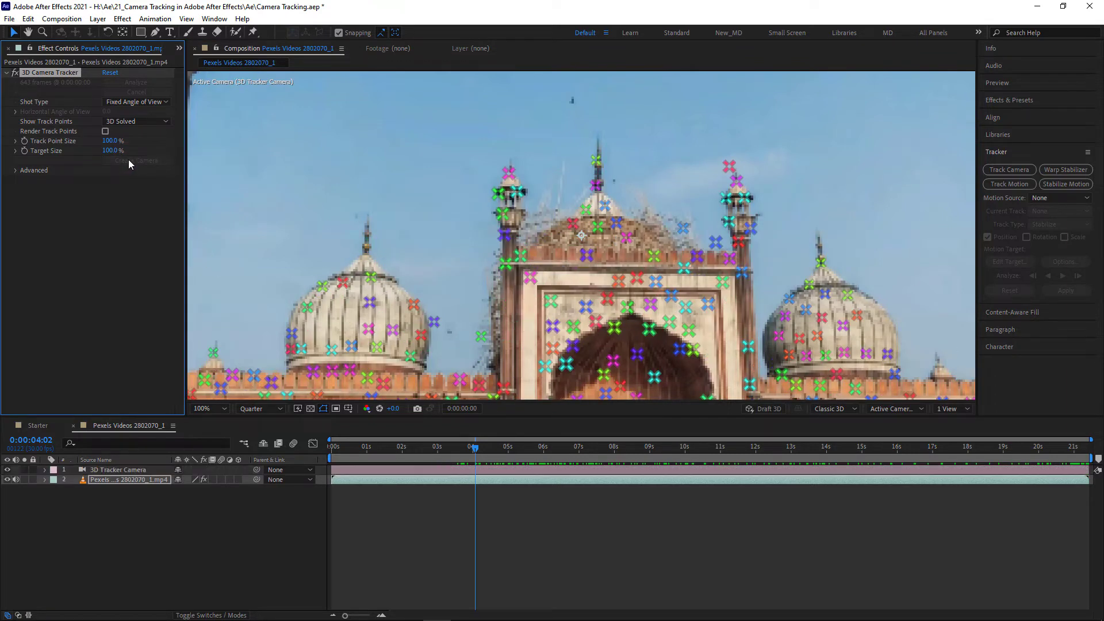
- Create a text layer on the plane defined by three neighbouring track points on the central dome, and deselect the effect
click(586, 222)
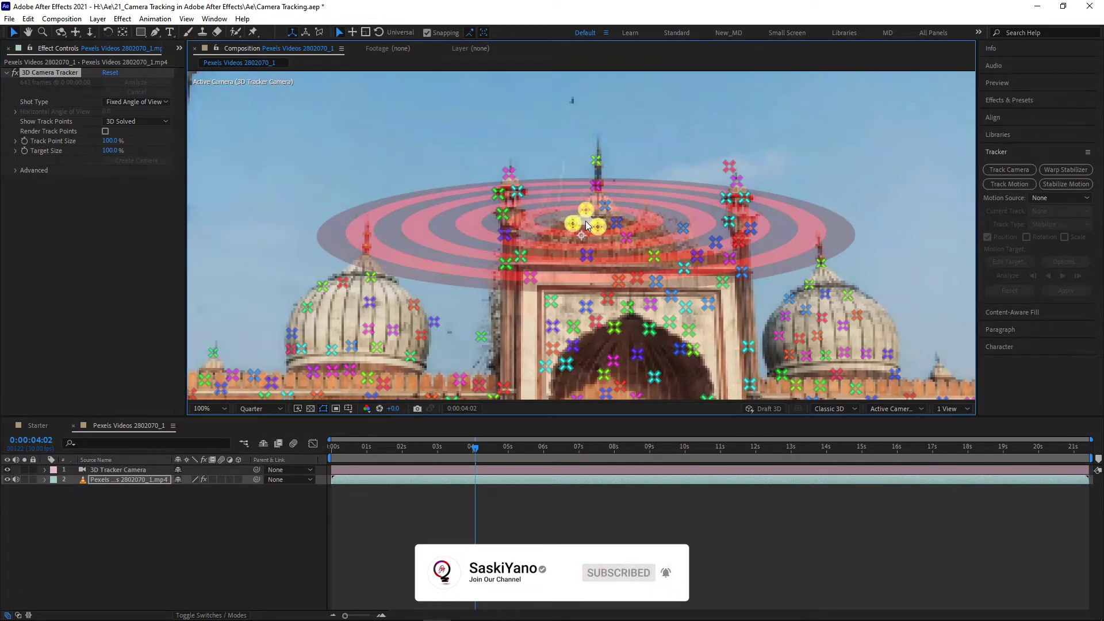
right_click(587, 221)
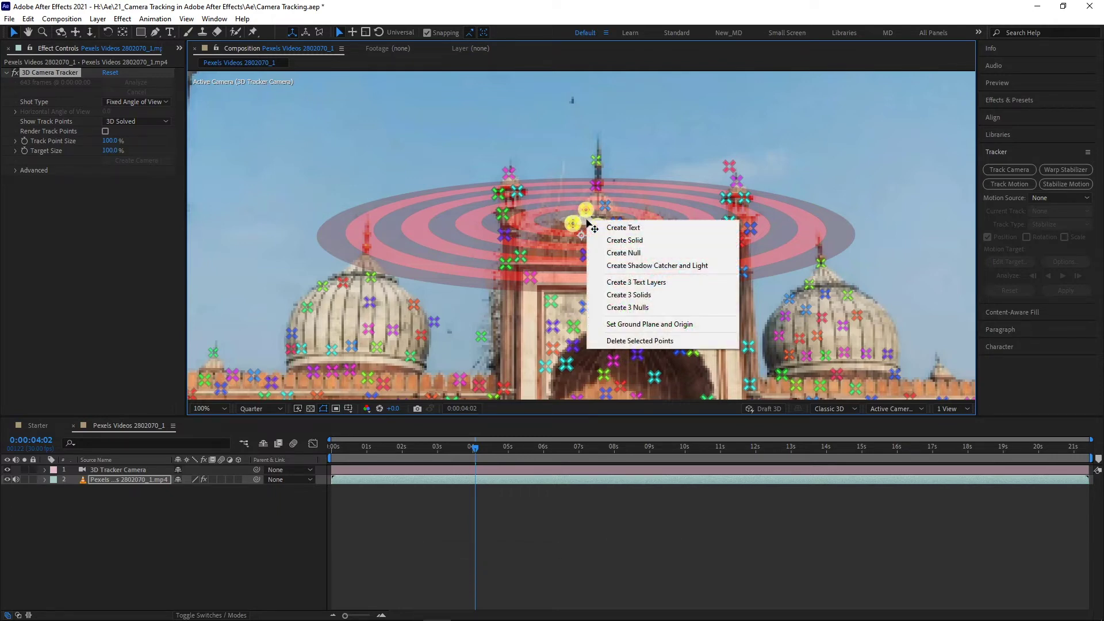
click(624, 230)
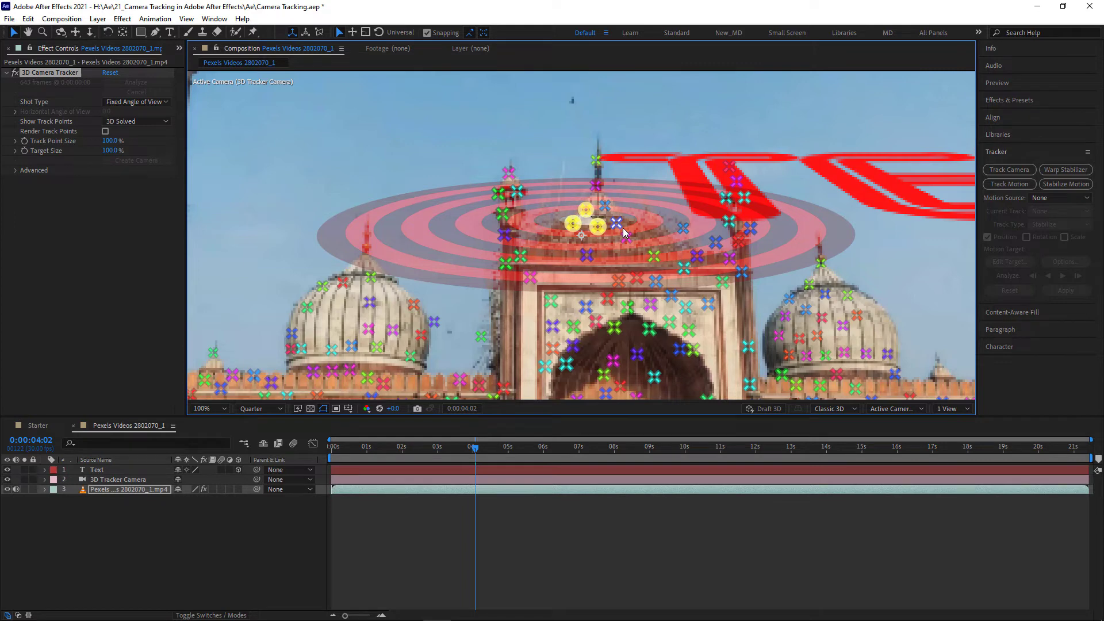
right_click(592, 223)
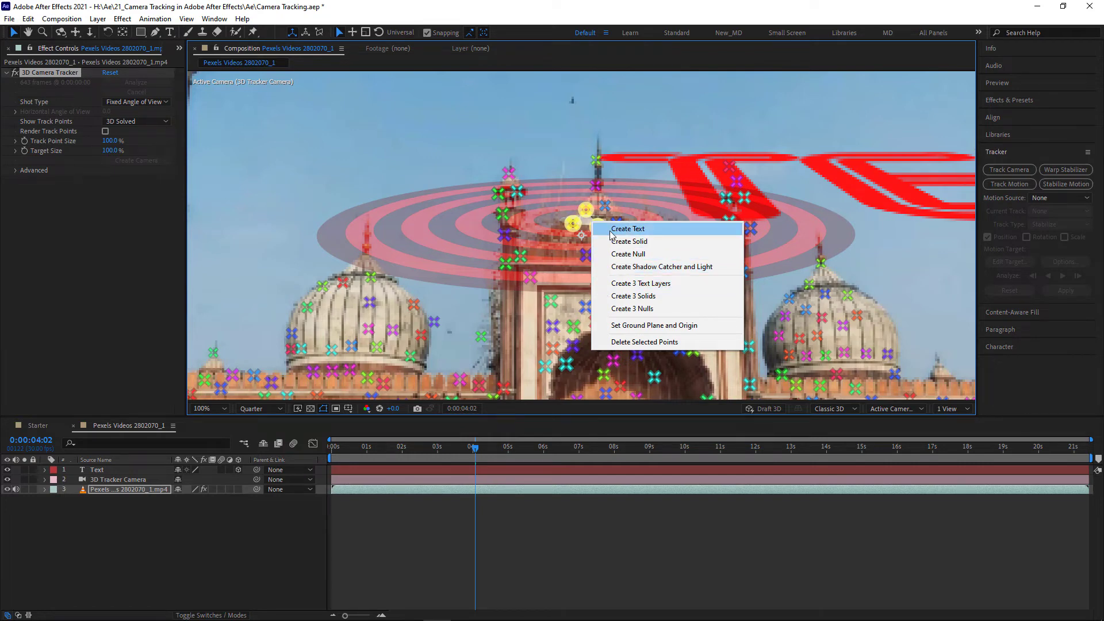
click(140, 250)
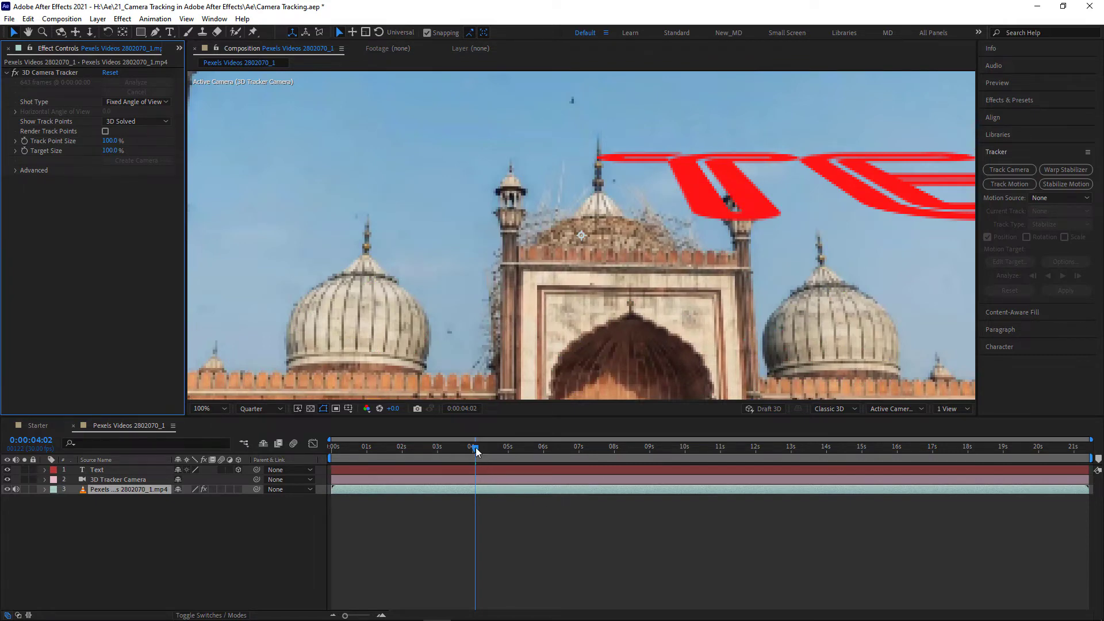
- Preview the whole composition from the start to check how the text follows the shot, stopping at 0:00:14:05
click(211, 409)
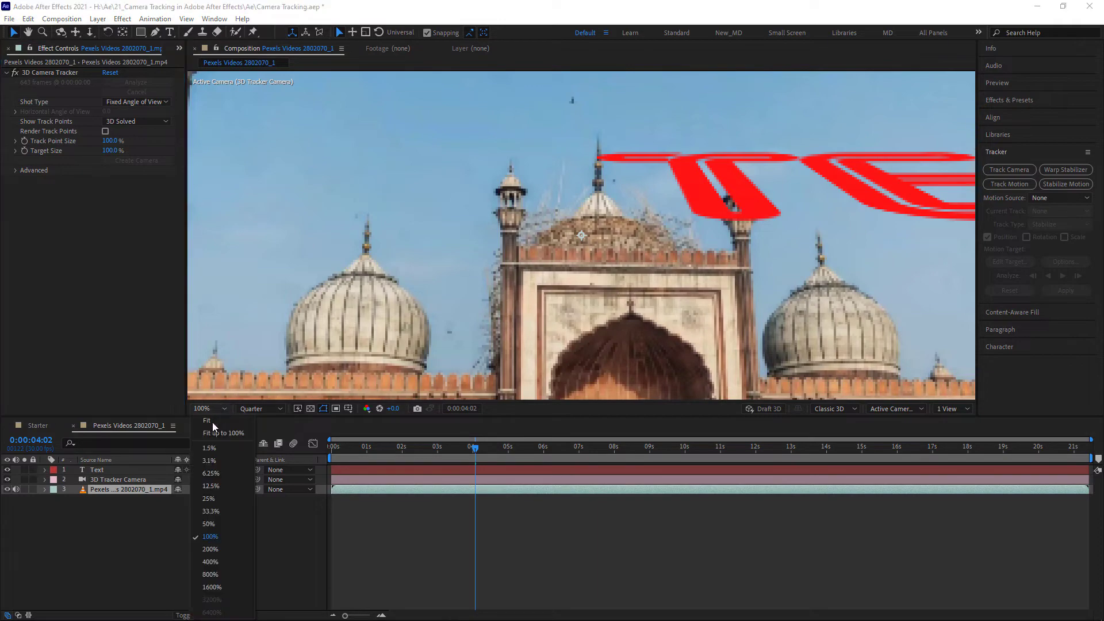
click(216, 434)
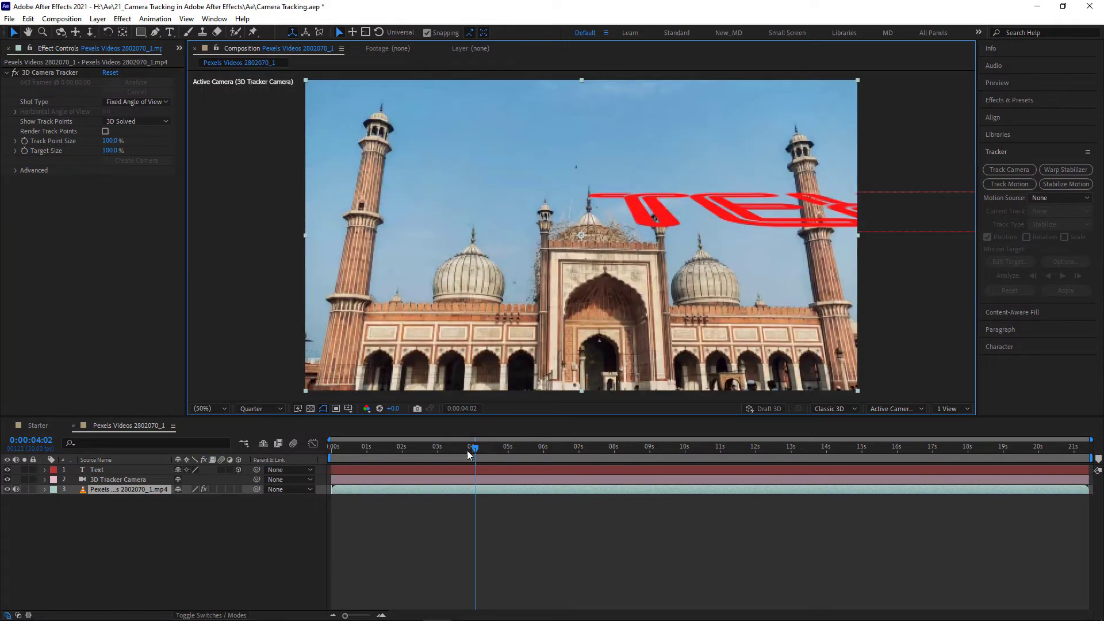
drag(468, 454, 317, 449)
key(space)
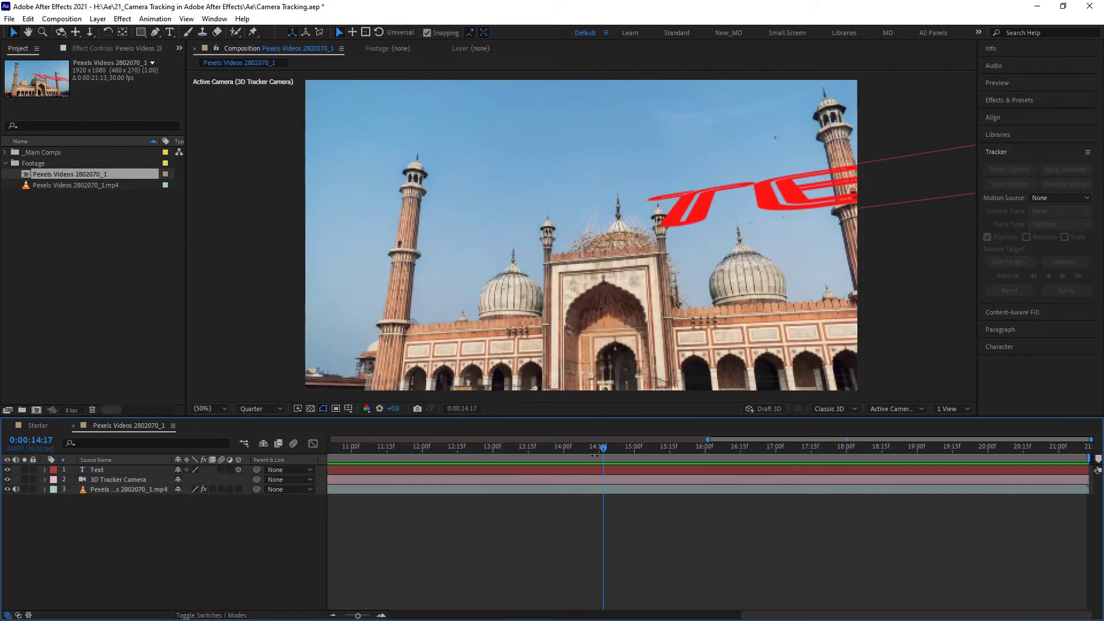
click(605, 449)
drag(605, 450, 578, 452)
click(212, 408)
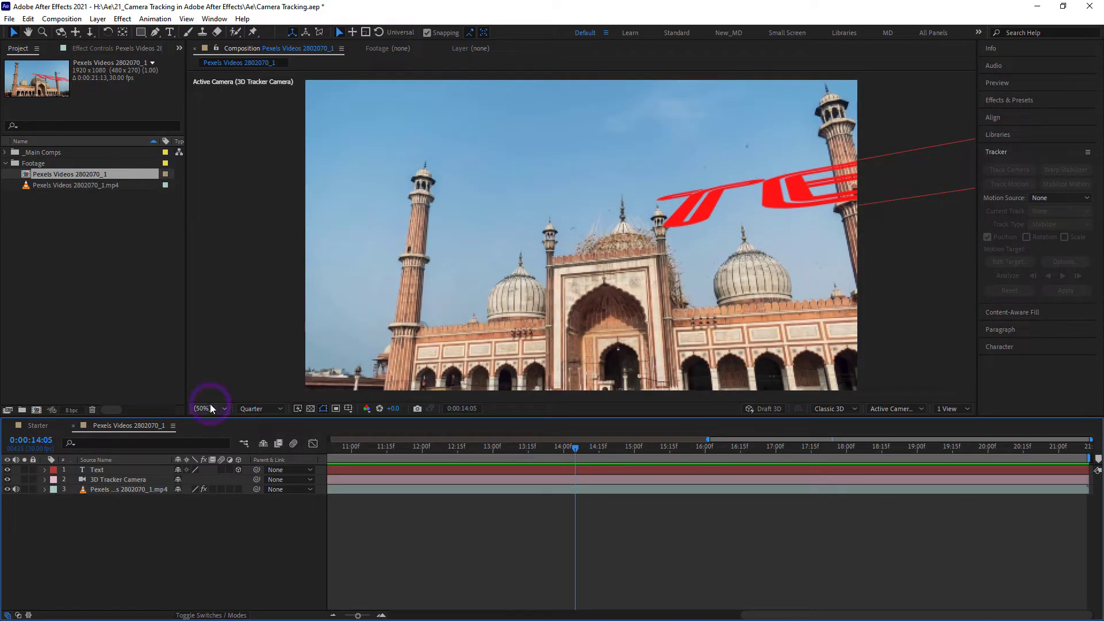
click(678, 287)
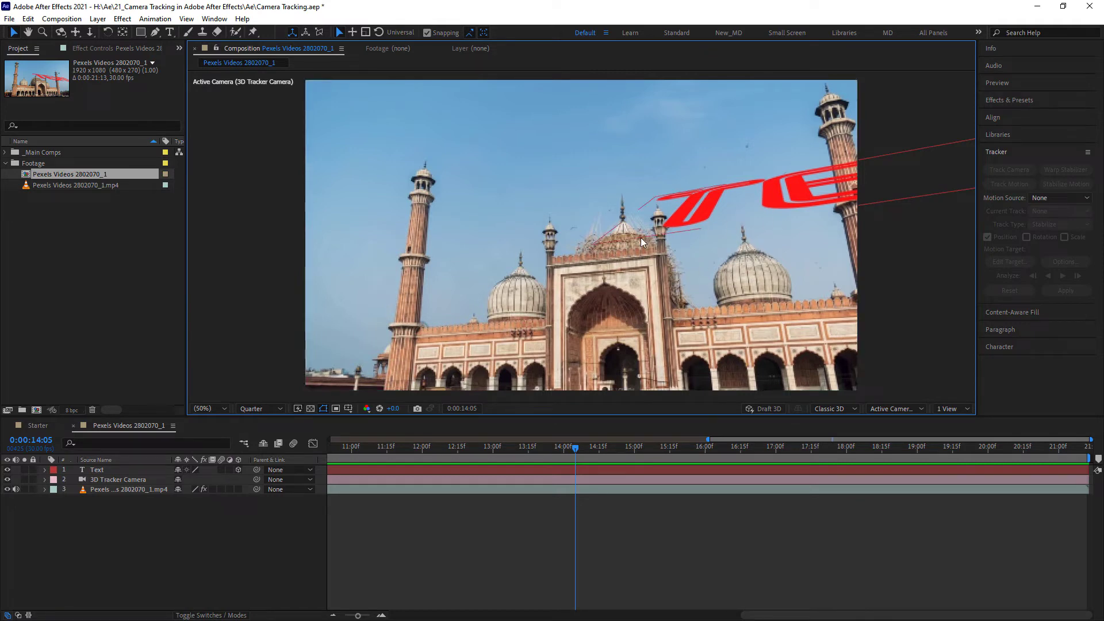
- Try left and right alignment on the Text layer's paragraph and settle on centre alignment
click(122, 470)
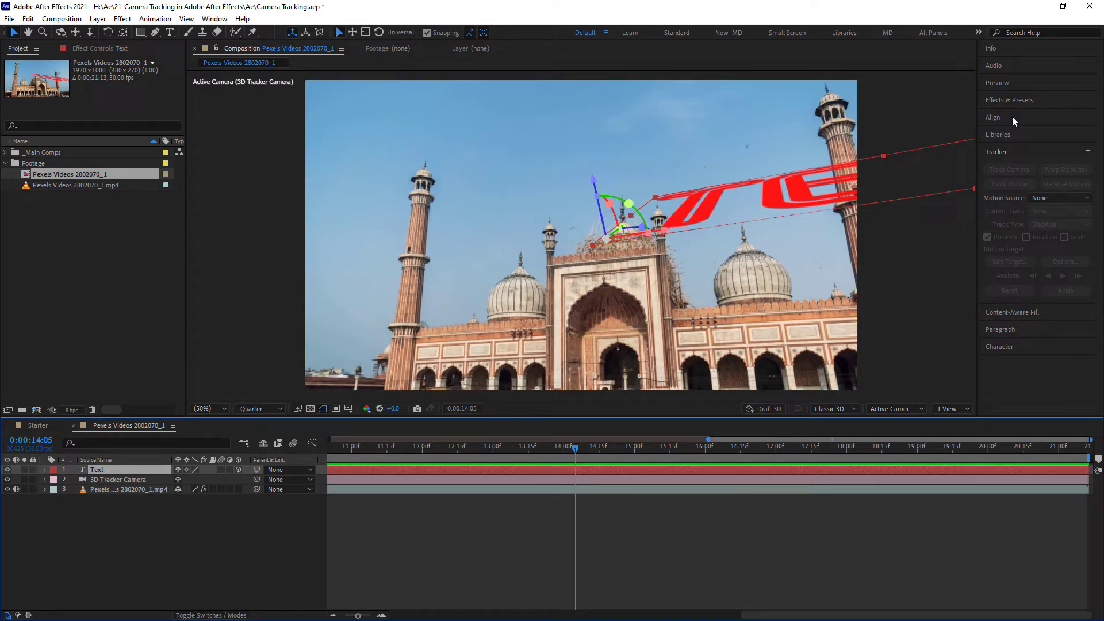
click(1002, 333)
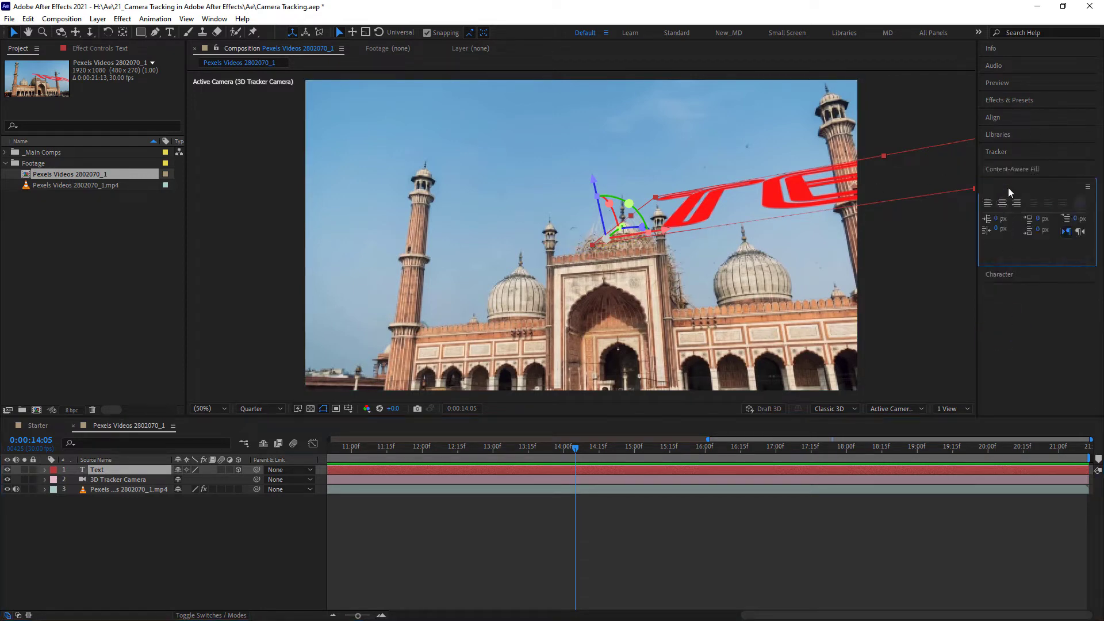
click(1002, 204)
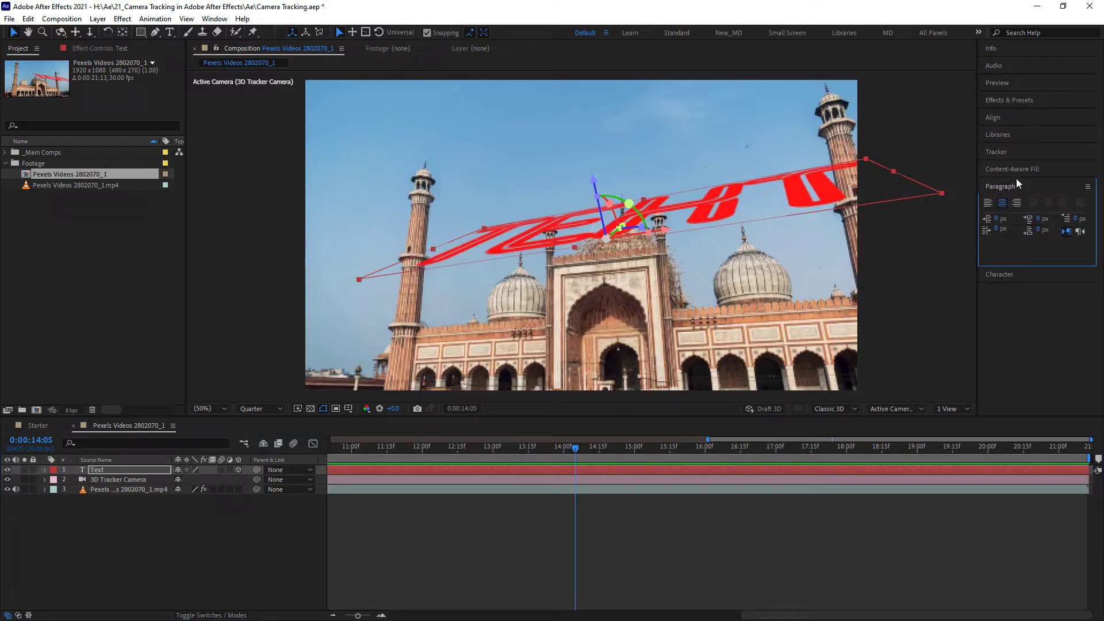
click(988, 203)
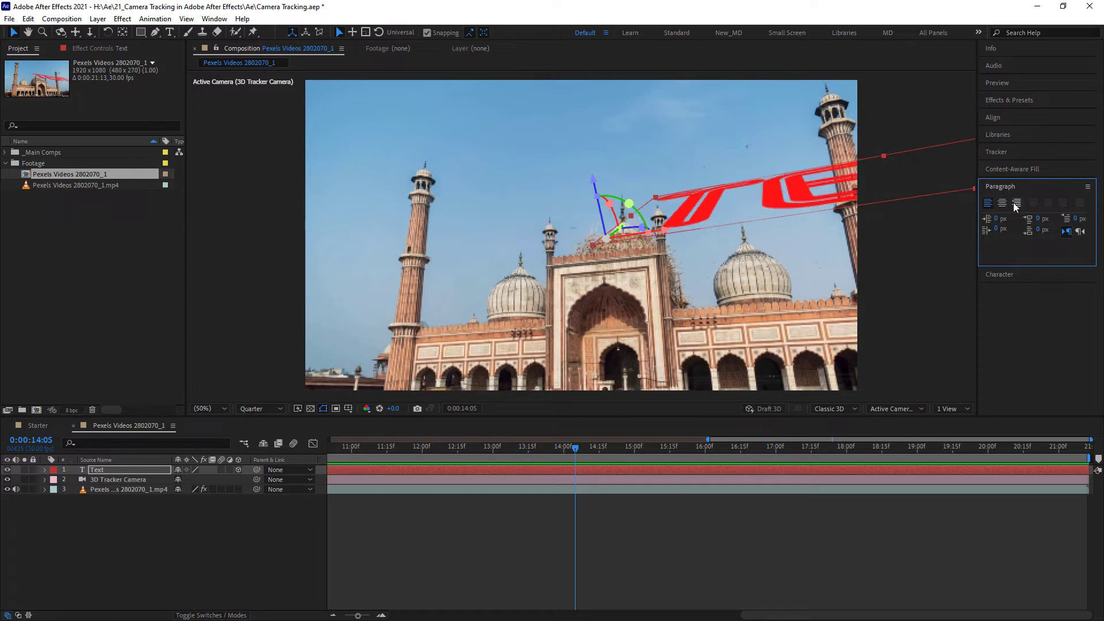
click(1016, 205)
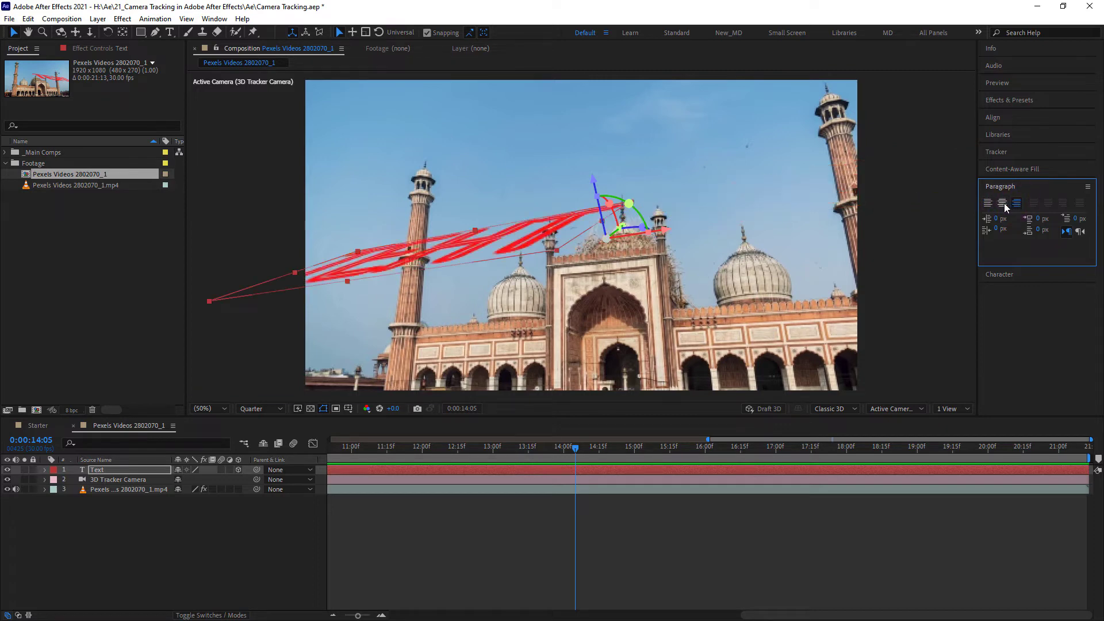
click(1004, 205)
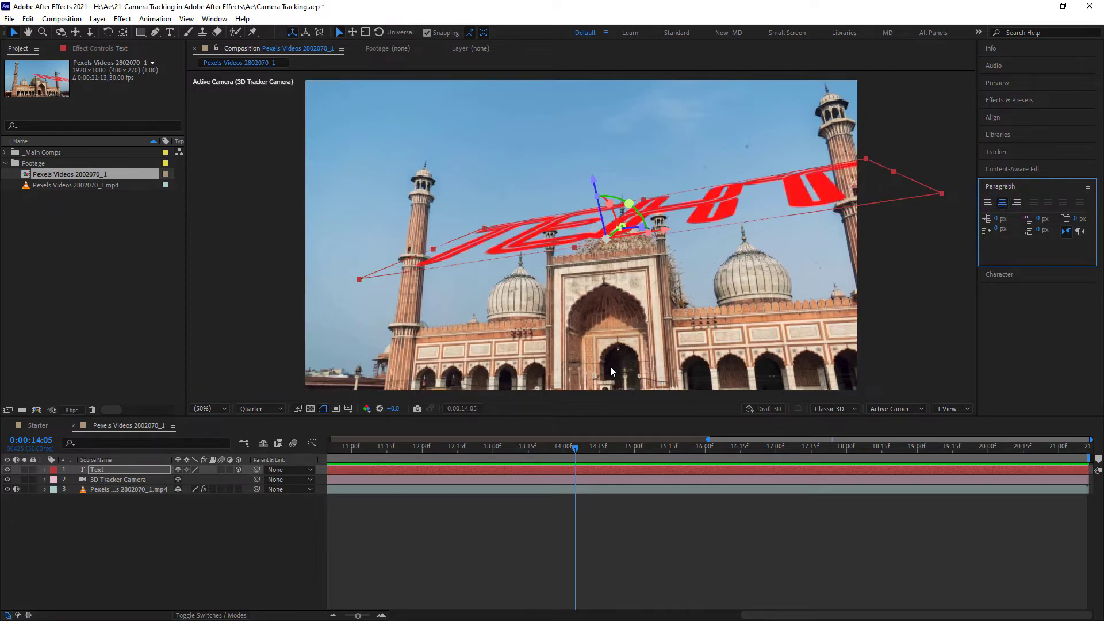
- Move the playhead to 0:00:15:14 and show the Text layer's rotation properties
drag(589, 451, 644, 455)
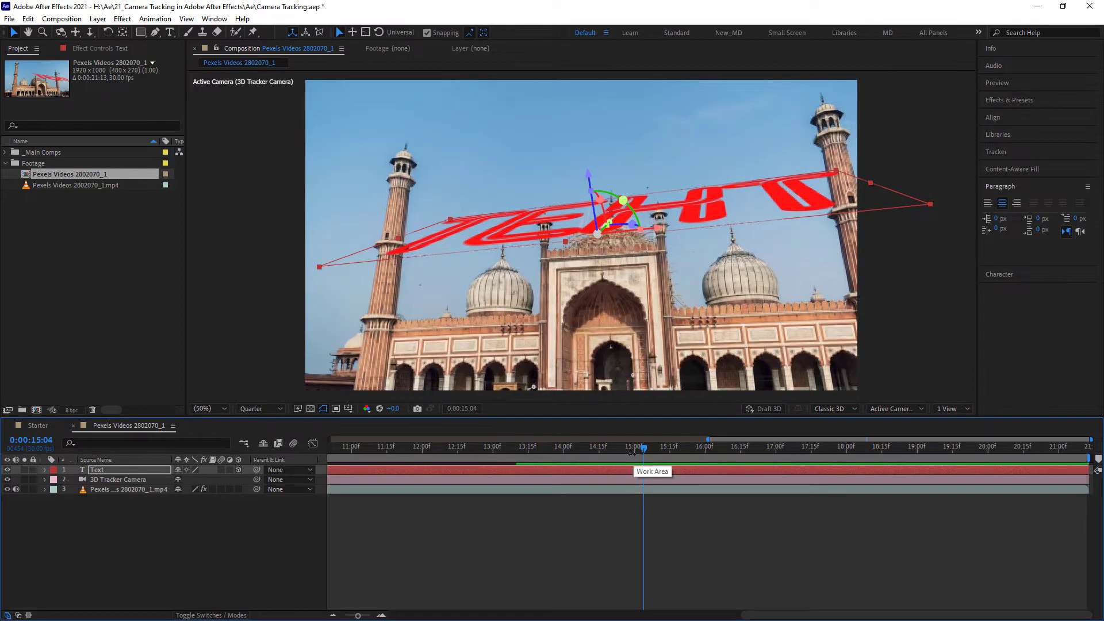
click(665, 449)
drag(665, 450, 670, 450)
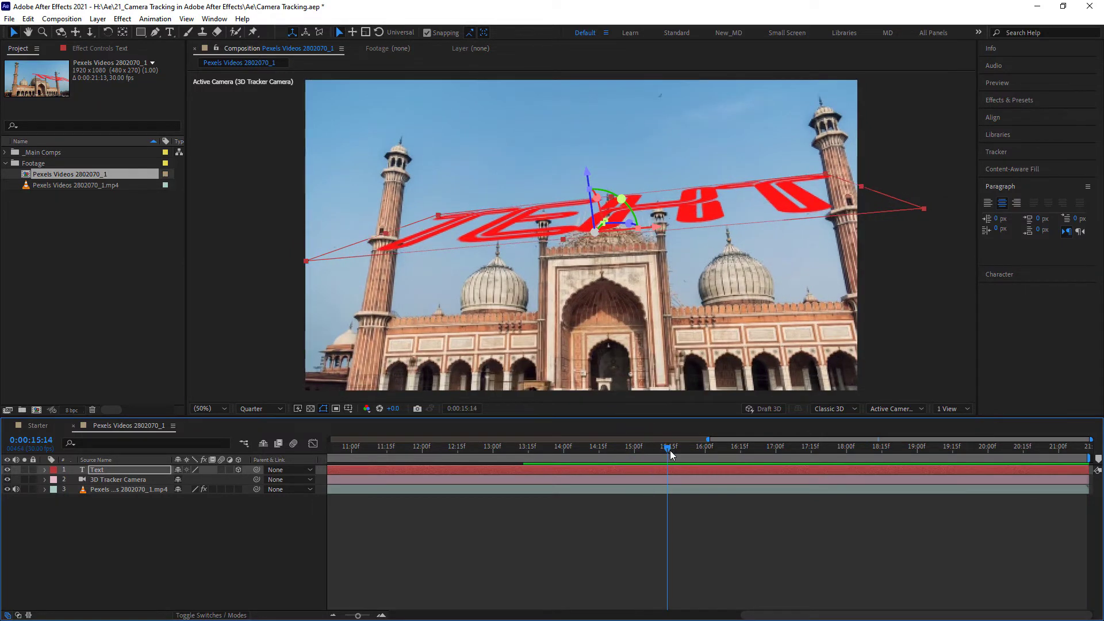
click(131, 473)
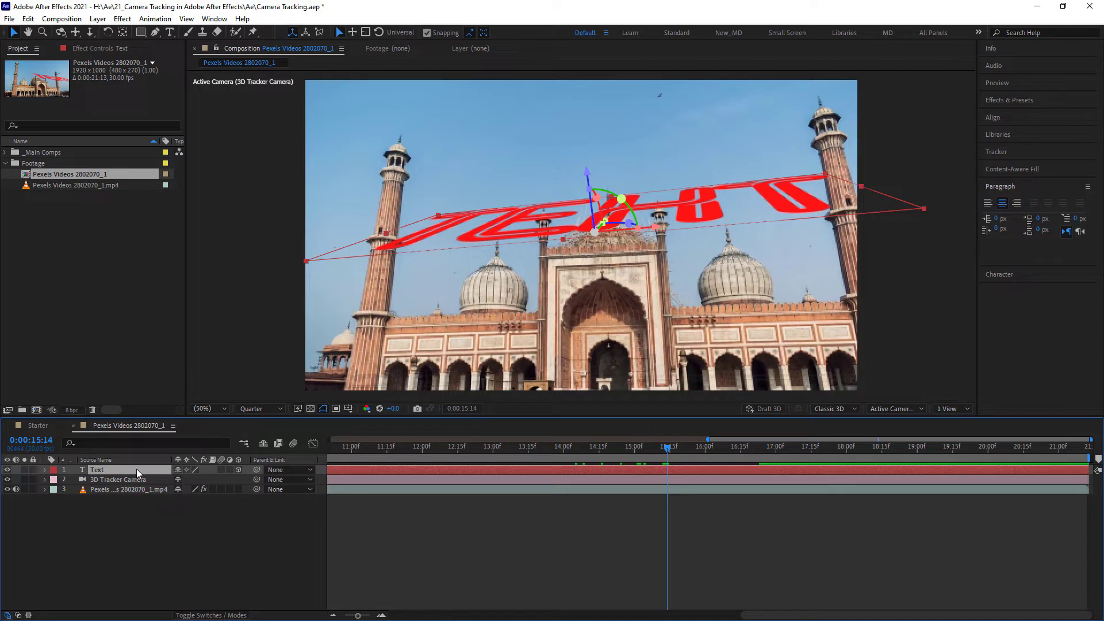
key(r)
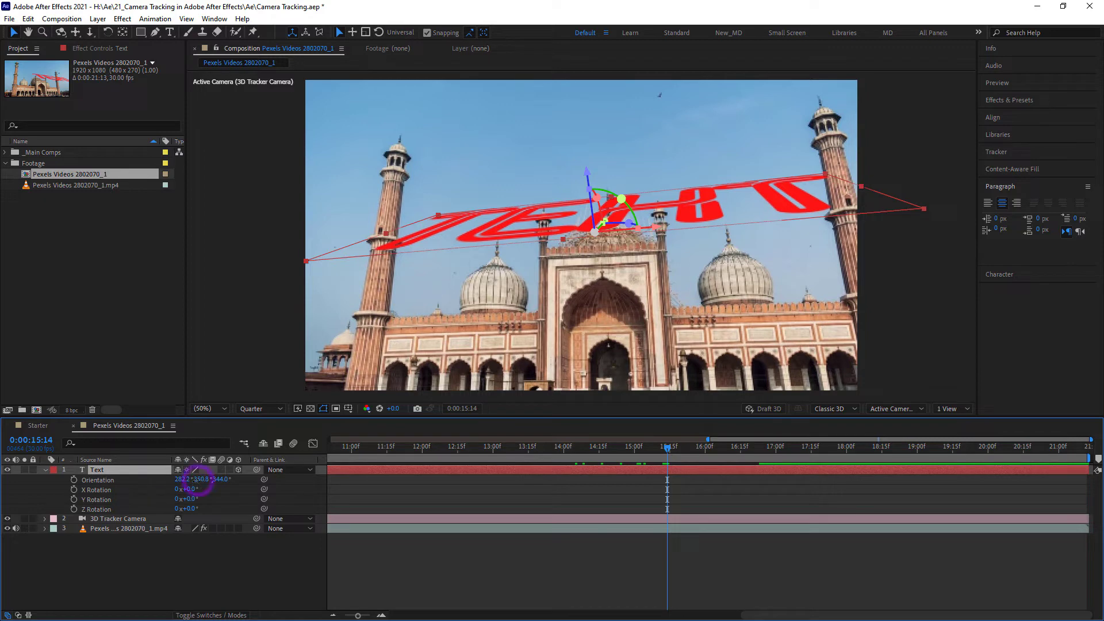
- Try out different orientation angles on the Text layer, and reset its X, Y and Z orientation to 0°
drag(199, 479, 189, 481)
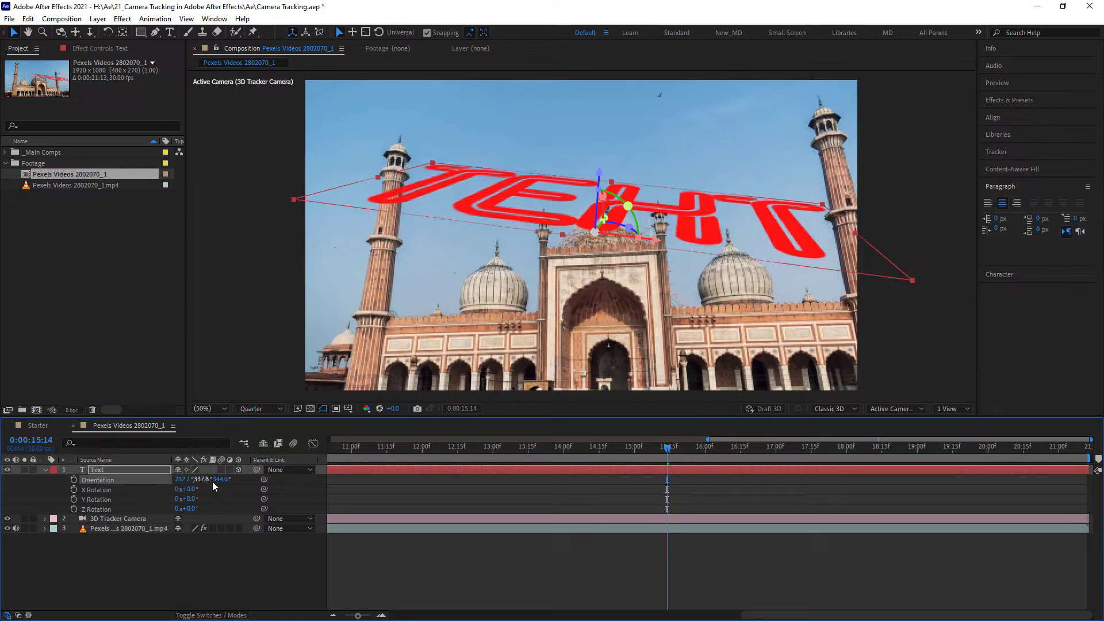
drag(216, 480, 220, 480)
click(182, 480)
text(0)
key(Return)
click(213, 480)
text(0)
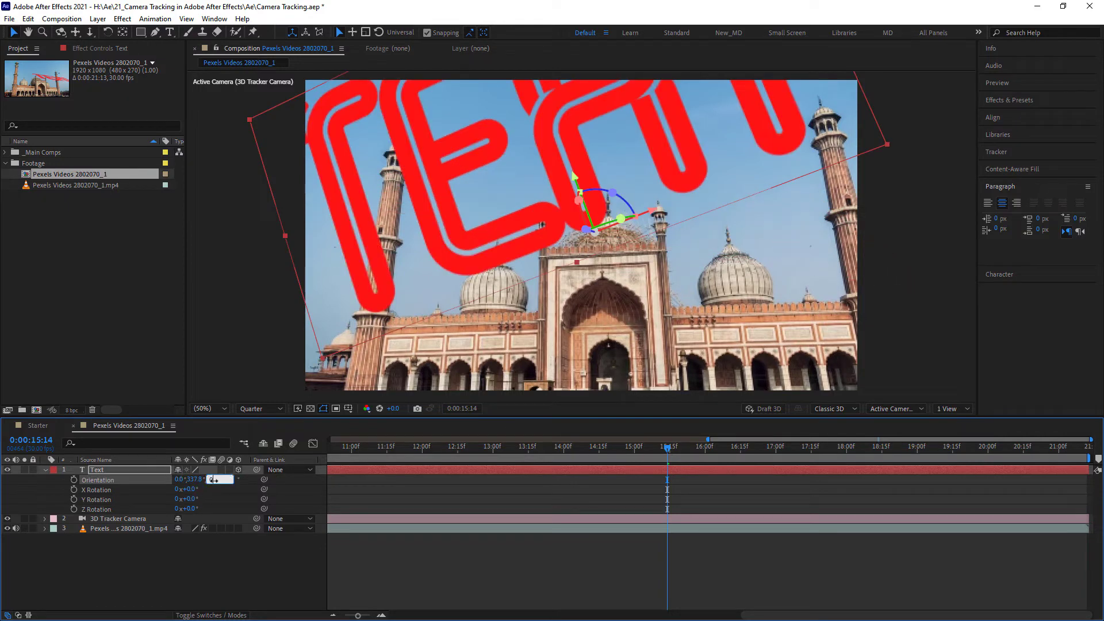
key(Return)
click(195, 479)
text(0)
key(Return)
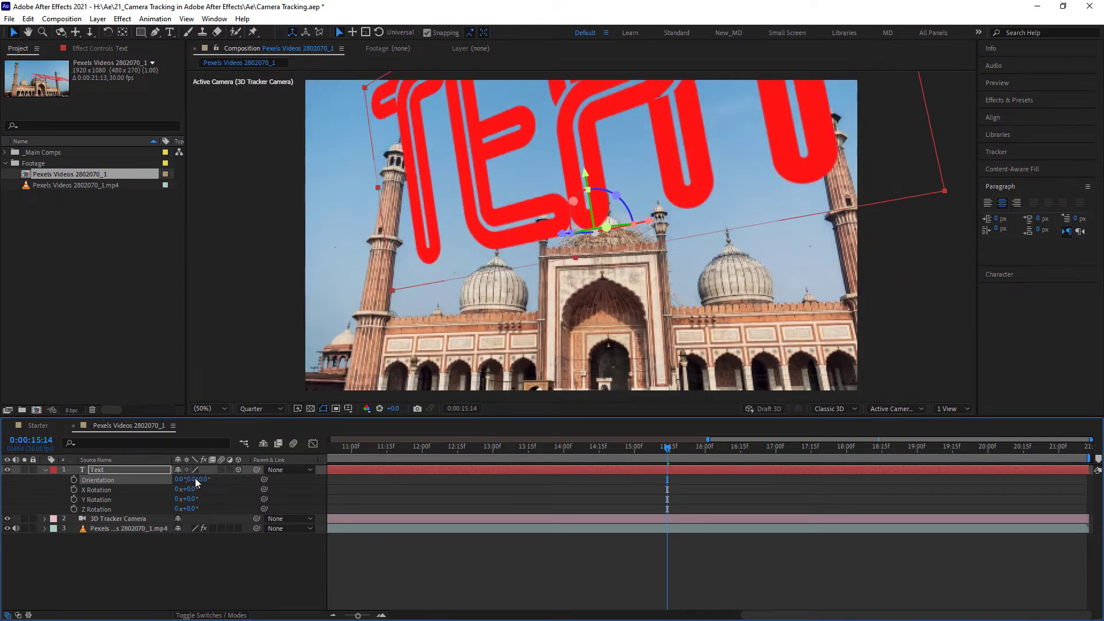
- Set the Text layer's orientation to 0°, 334°, 10° and scale the text down to fit above the central dome
mouse_move(196, 480)
mouse_down()
mouse_move(179, 479)
mouse_move(222, 481)
mouse_move(195, 483)
mouse_up()
key(comma)
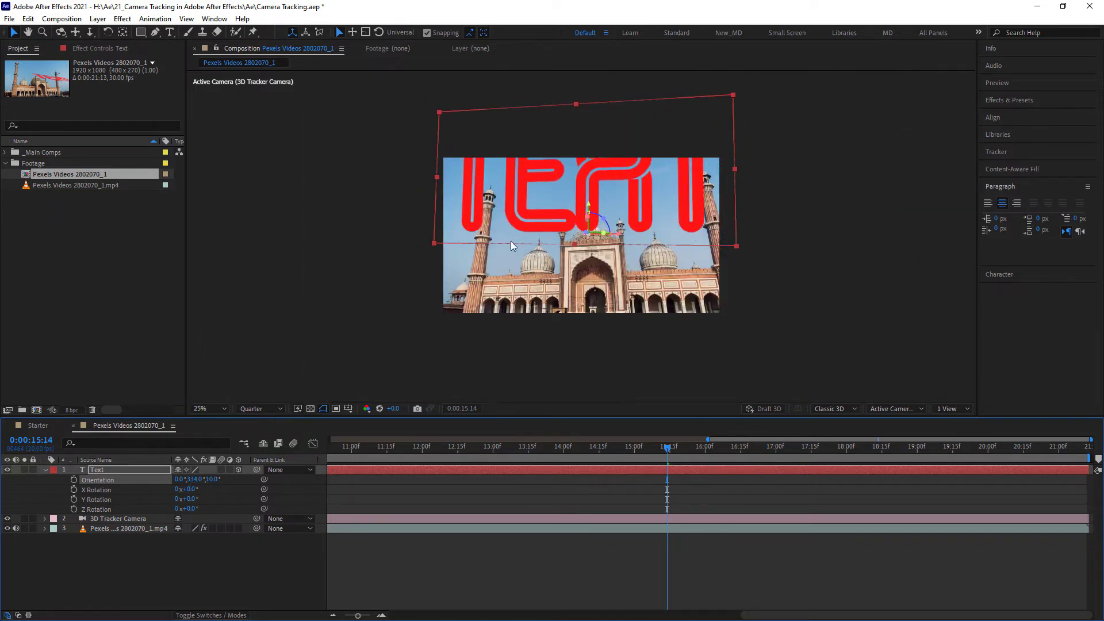
drag(733, 95, 669, 157)
drag(662, 212, 645, 233)
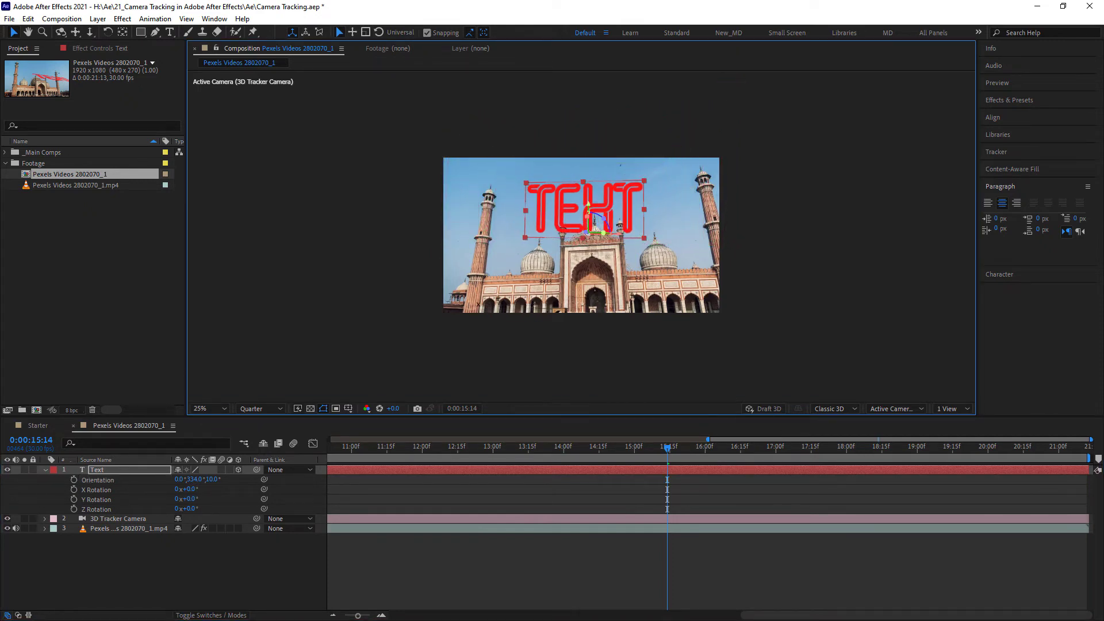
- Replace the wording of the text layer with "Saski"
key(period)
key(period)
double_click(630, 171)
text(S)
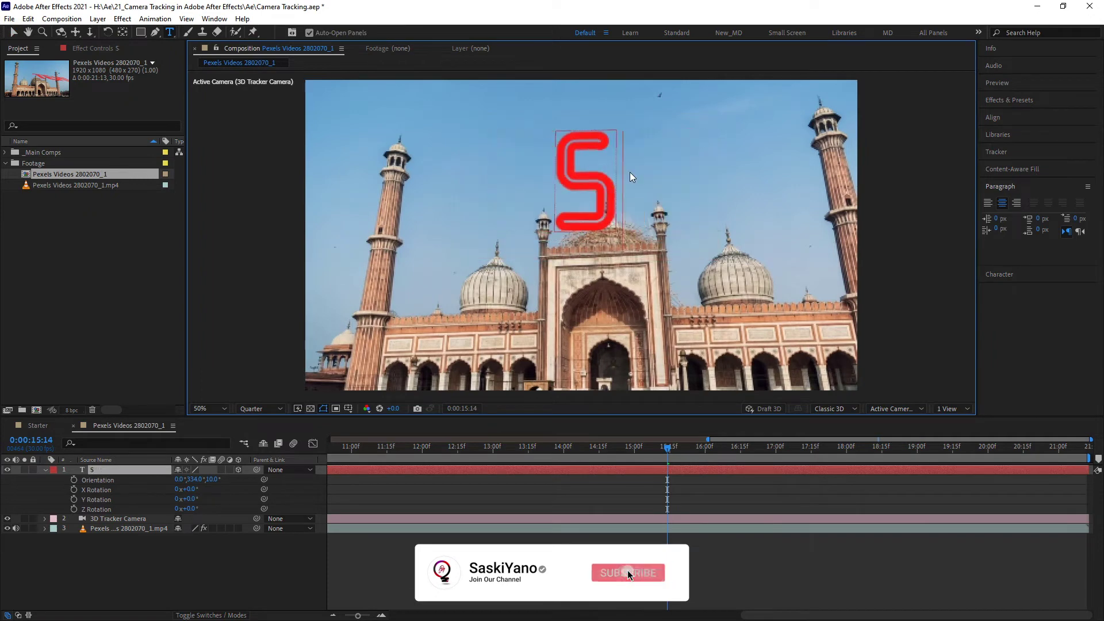
text(aski)
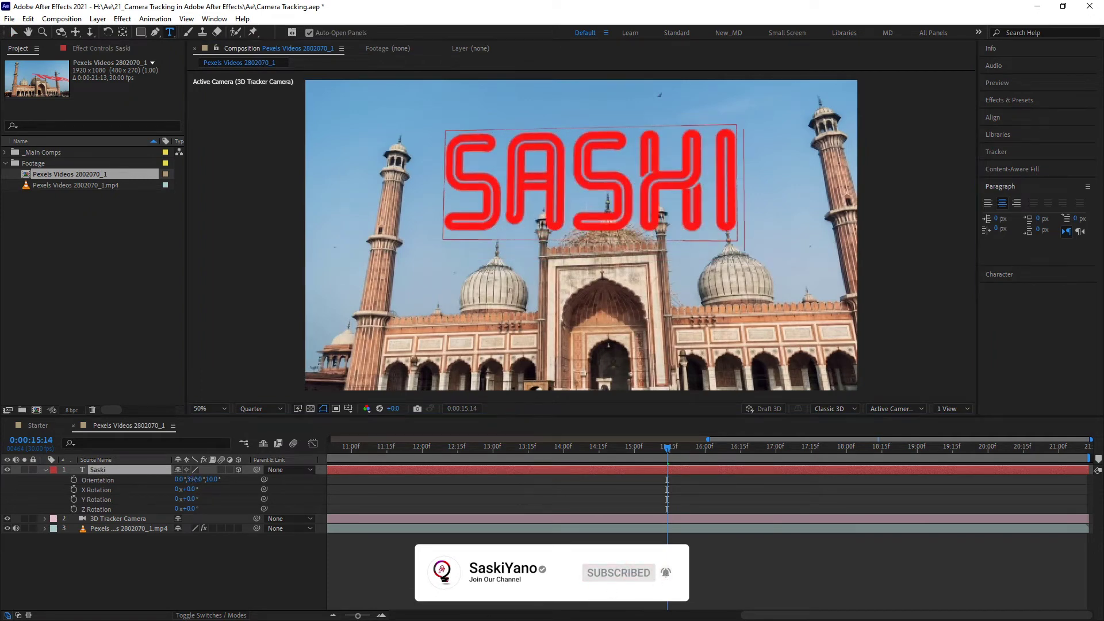
- Set the Saski layer's orientation to 5°, 331°, 10° and check the text's alignment back to 0:00:05:17
drag(190, 479, 189, 480)
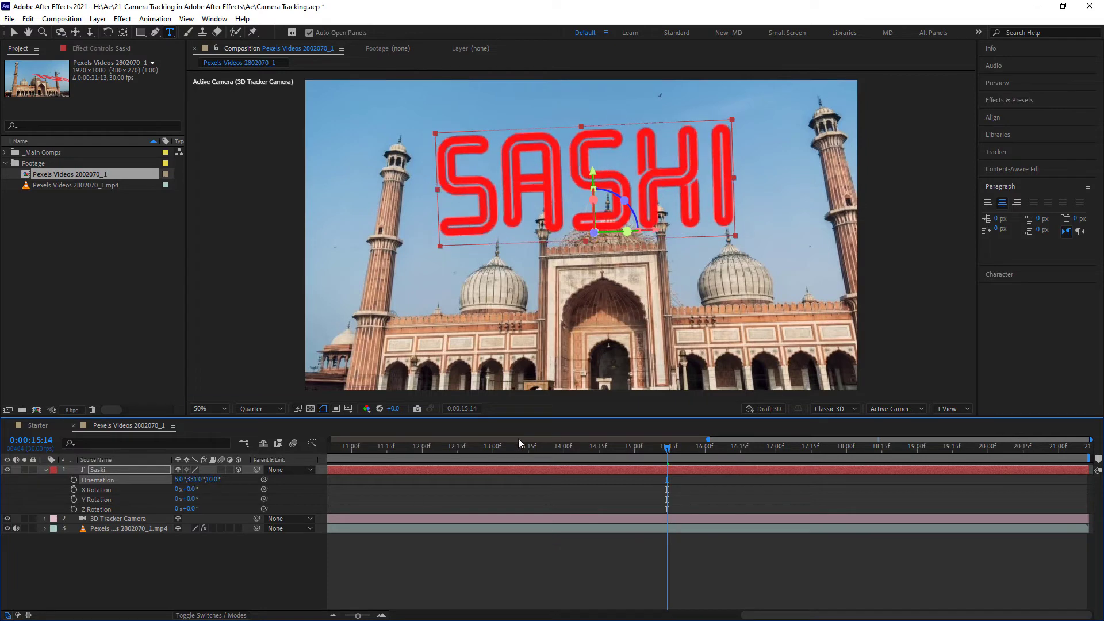
click(664, 446)
click(333, 616)
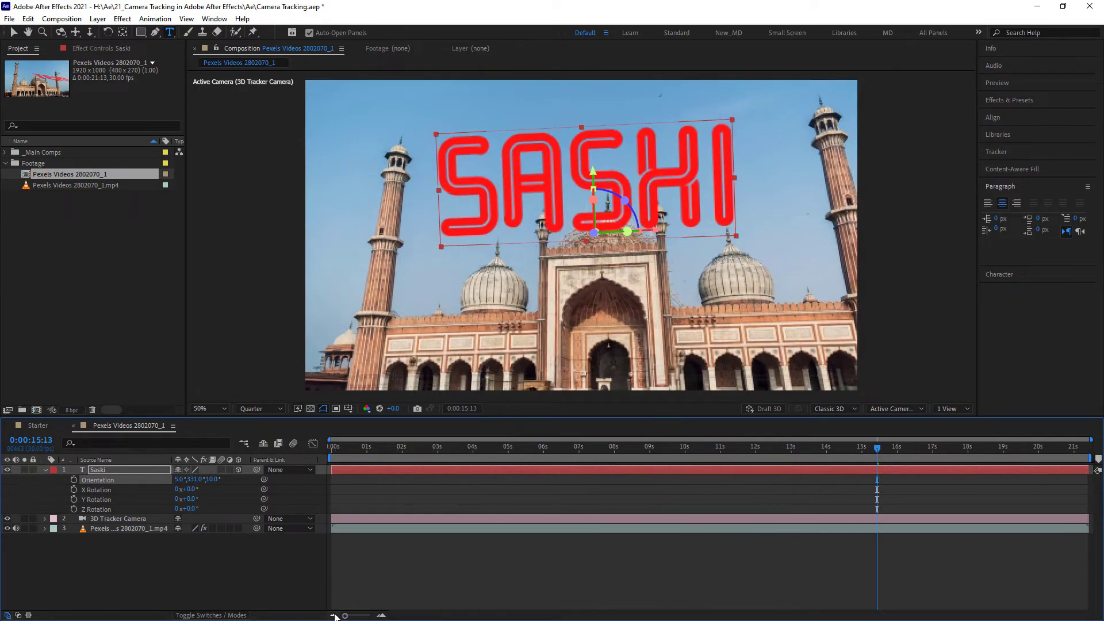
drag(712, 446, 529, 446)
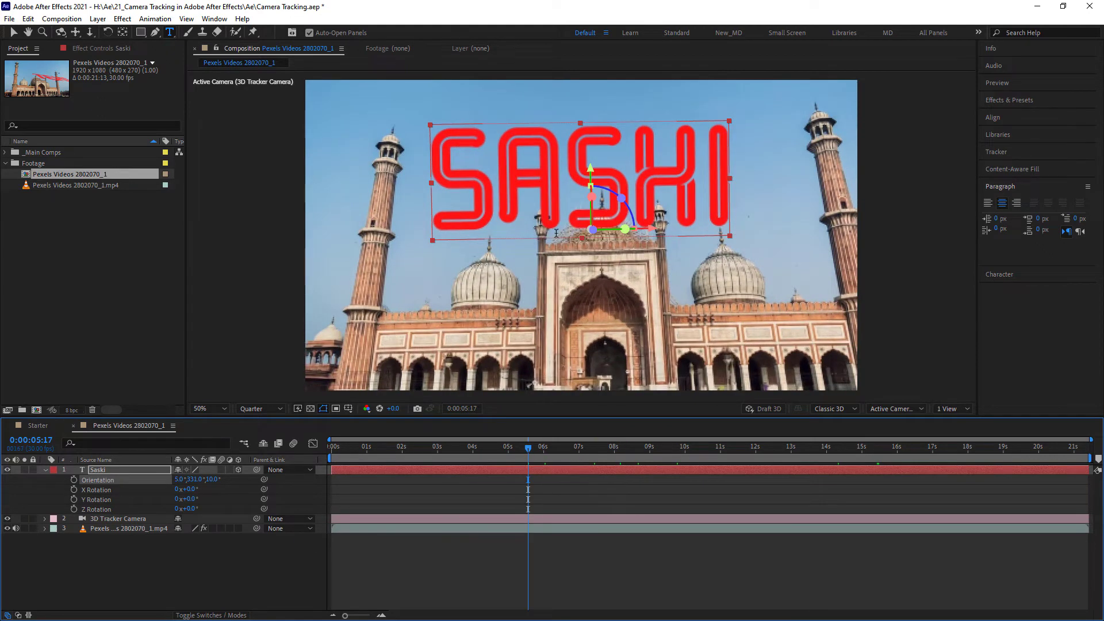
- Raise the Saski text above the central dome, turn it to orientation 358.2°, 330.1°, 6.6° and scale it down slightly
click(14, 32)
drag(601, 219, 604, 211)
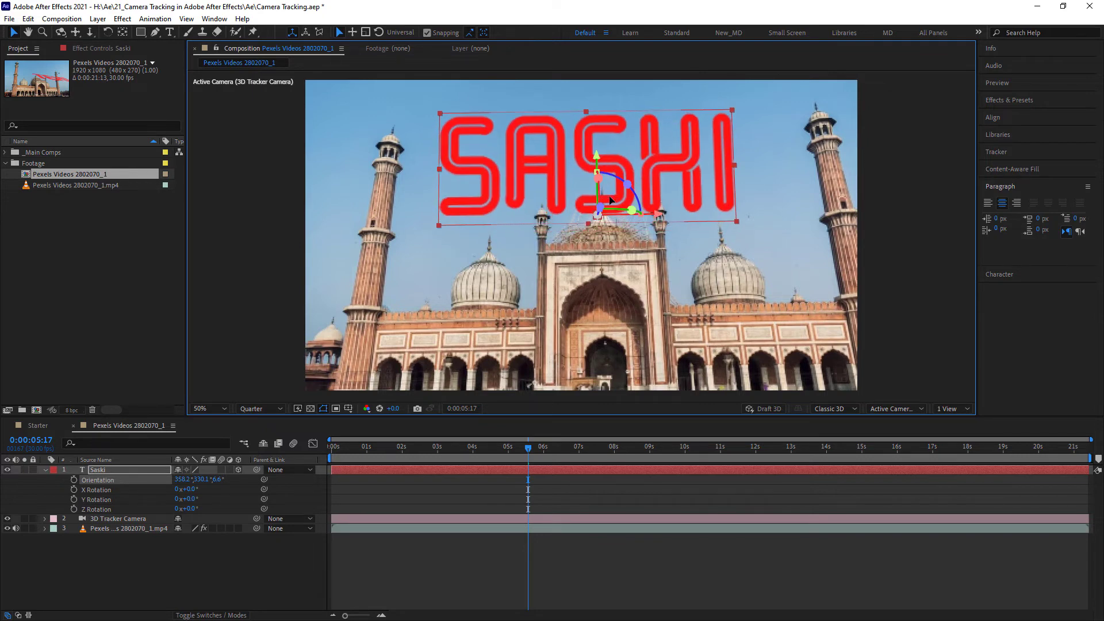
drag(725, 113, 715, 125)
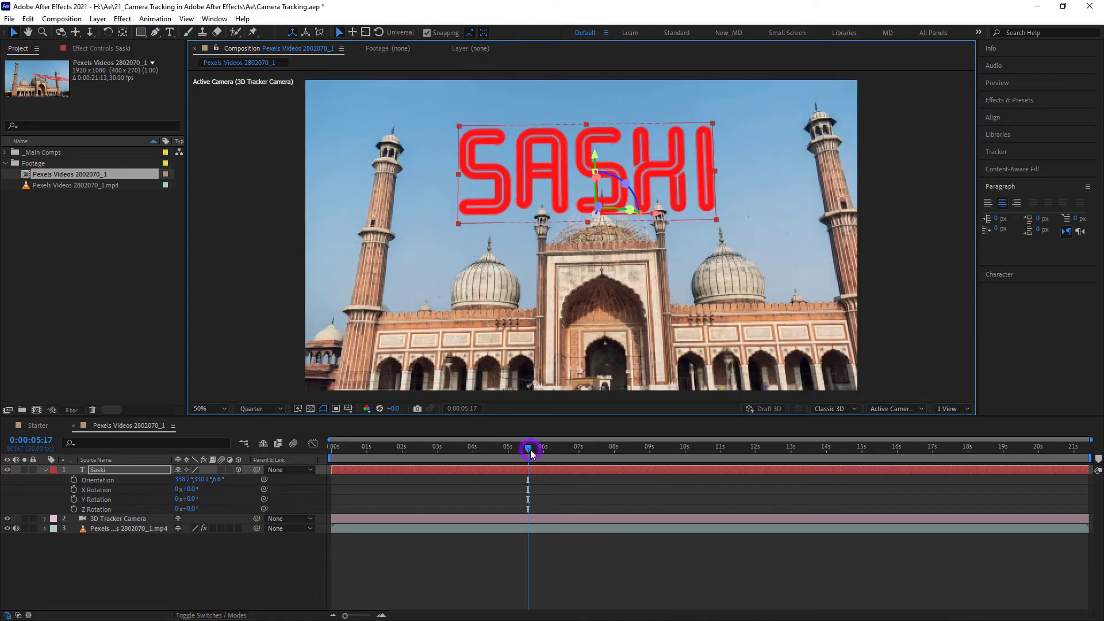
- At 0:00:11:03, shift the Saski text in depth so it sits over the central dome
drag(530, 450, 724, 471)
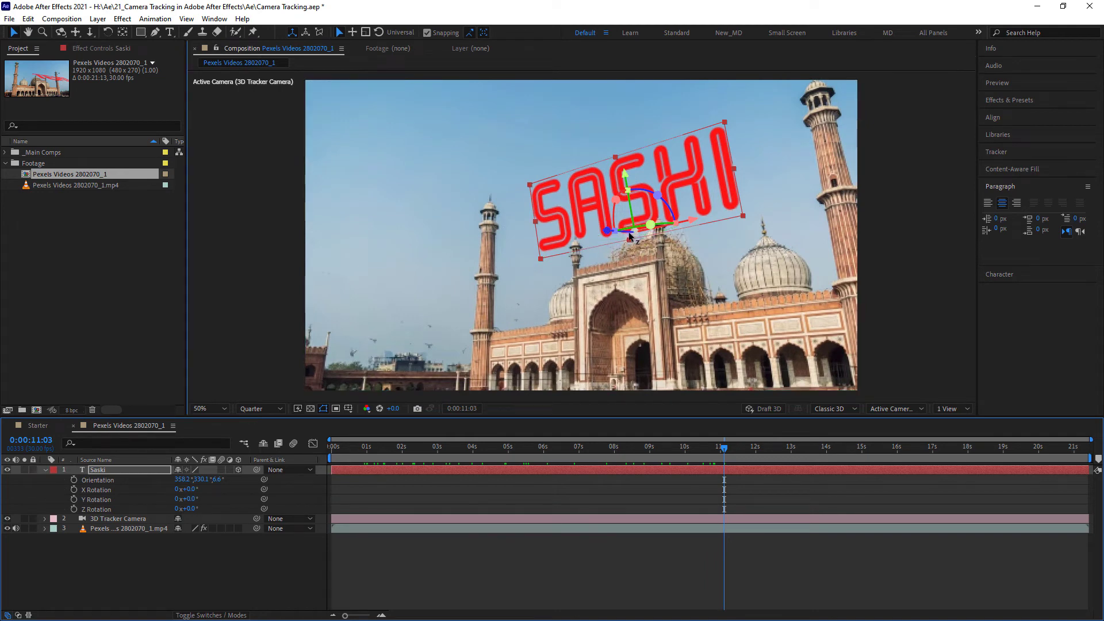
drag(630, 236, 635, 235)
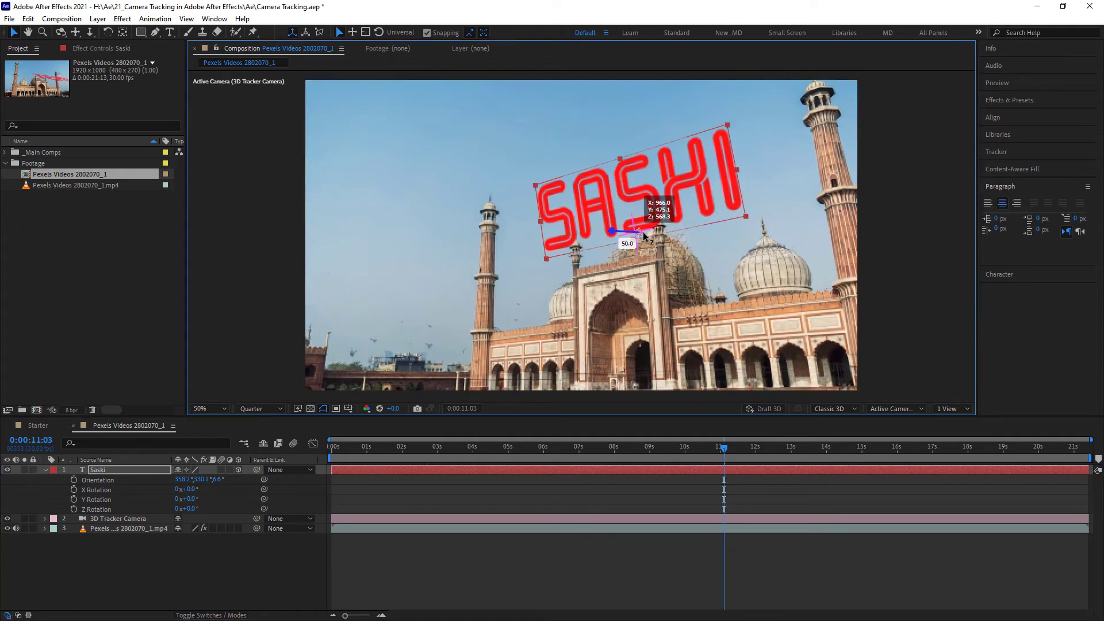
drag(654, 236, 679, 234)
- Scrub through the whole composition and back to its start to check how the Saski text stays on the dome
drag(739, 447, 627, 482)
drag(562, 460, 1062, 462)
drag(927, 465, 1012, 464)
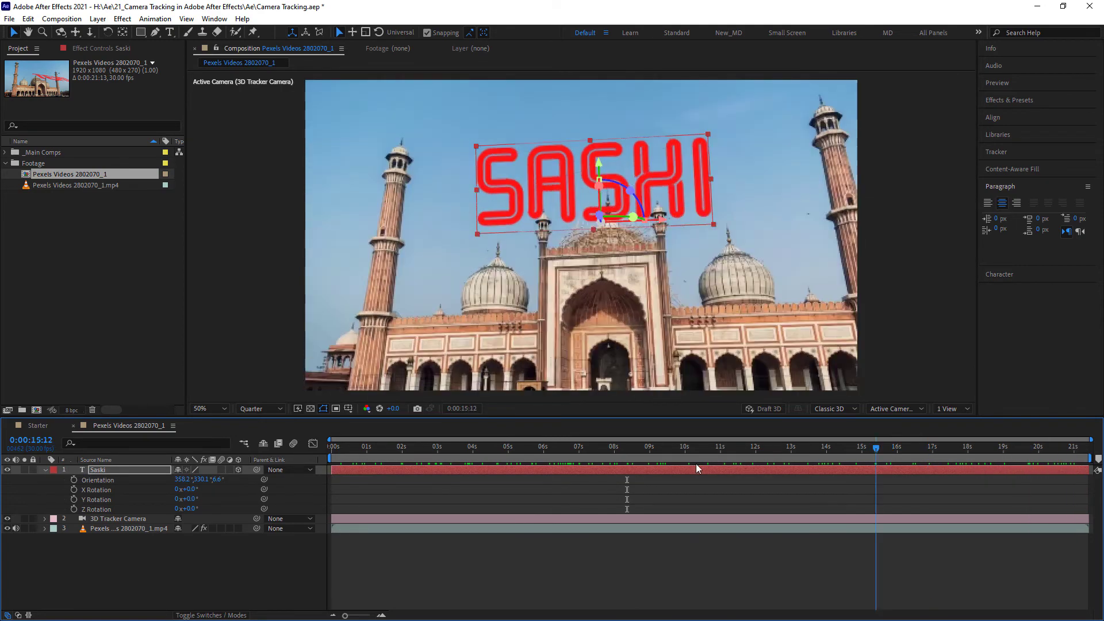
drag(696, 464, 473, 468)
drag(343, 468, 319, 458)
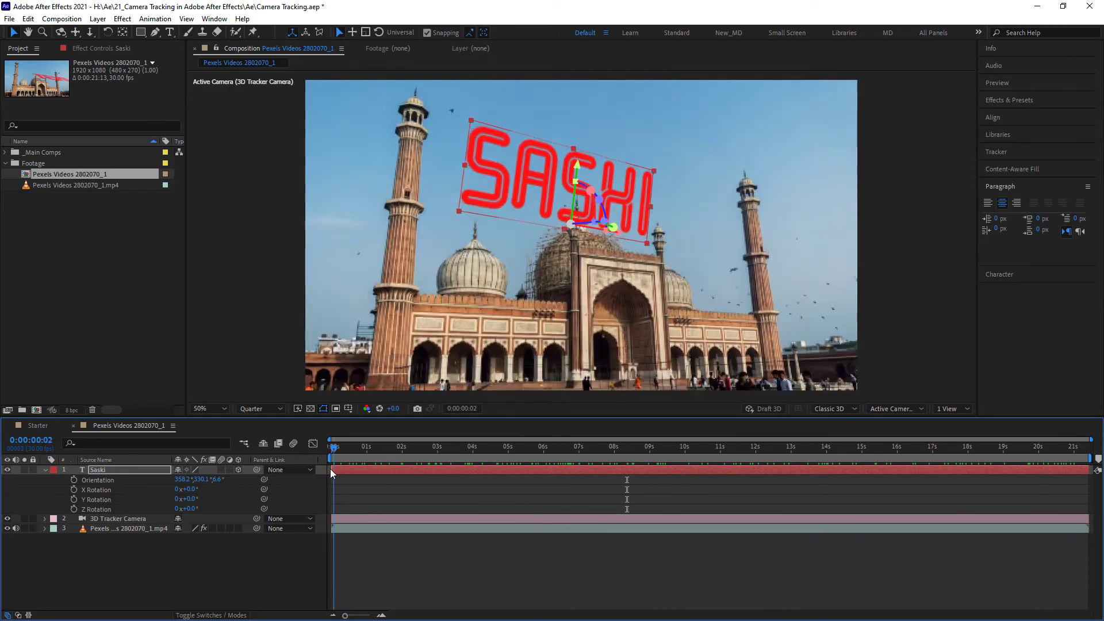
- Preview the composition from the start to 0:00:11:10 and from 0:00:08:14 to 0:00:21:01, and replay it from near the beginning
key(space)
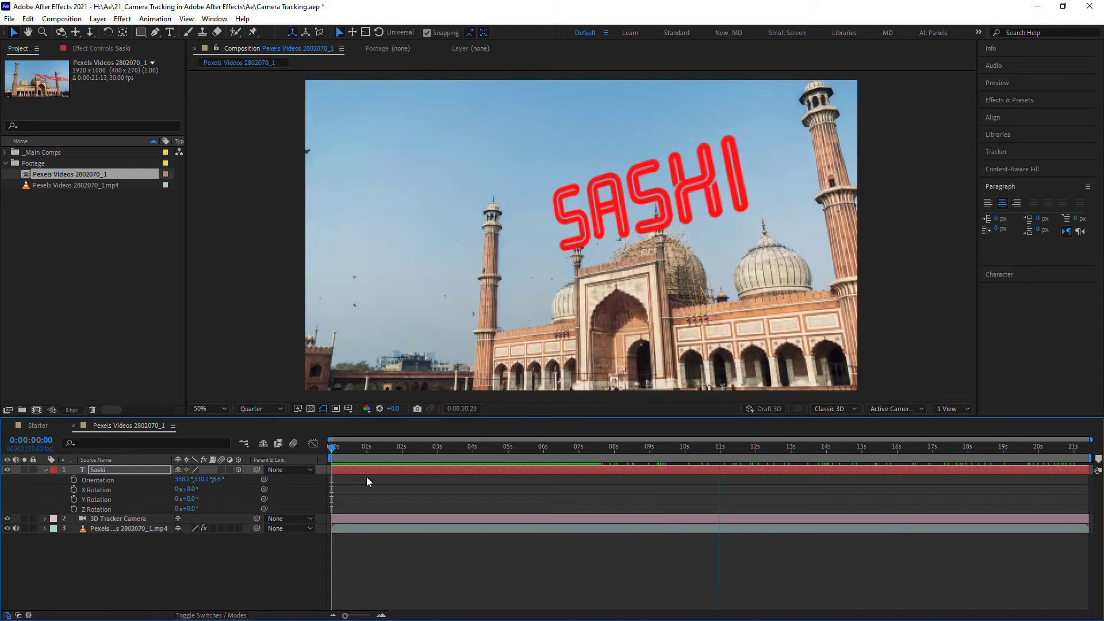
key(space)
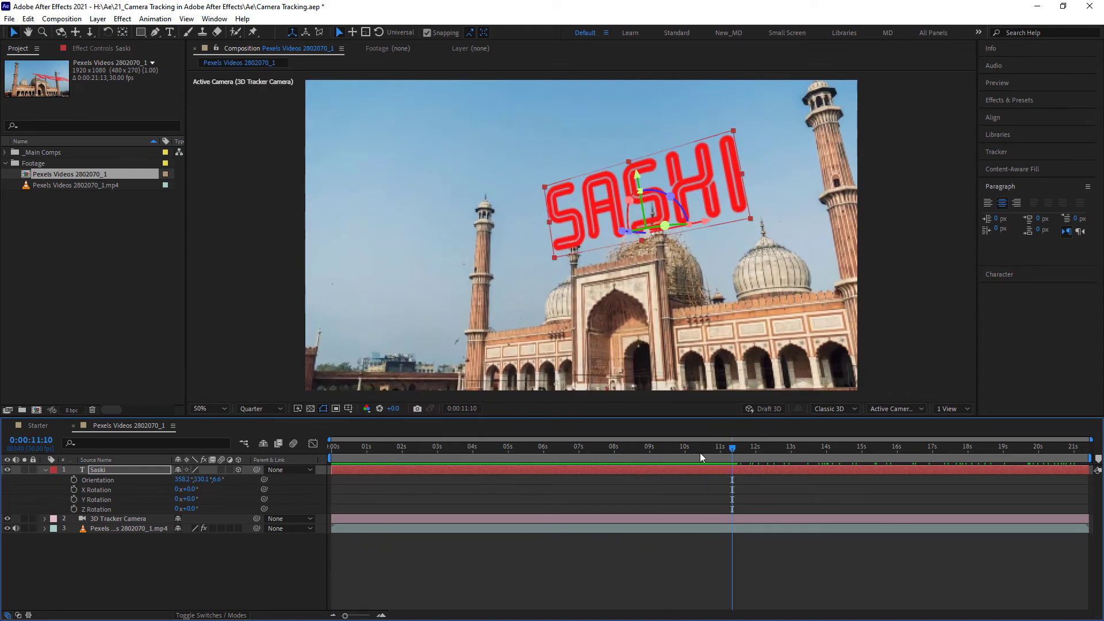
drag(700, 457, 631, 456)
key(space)
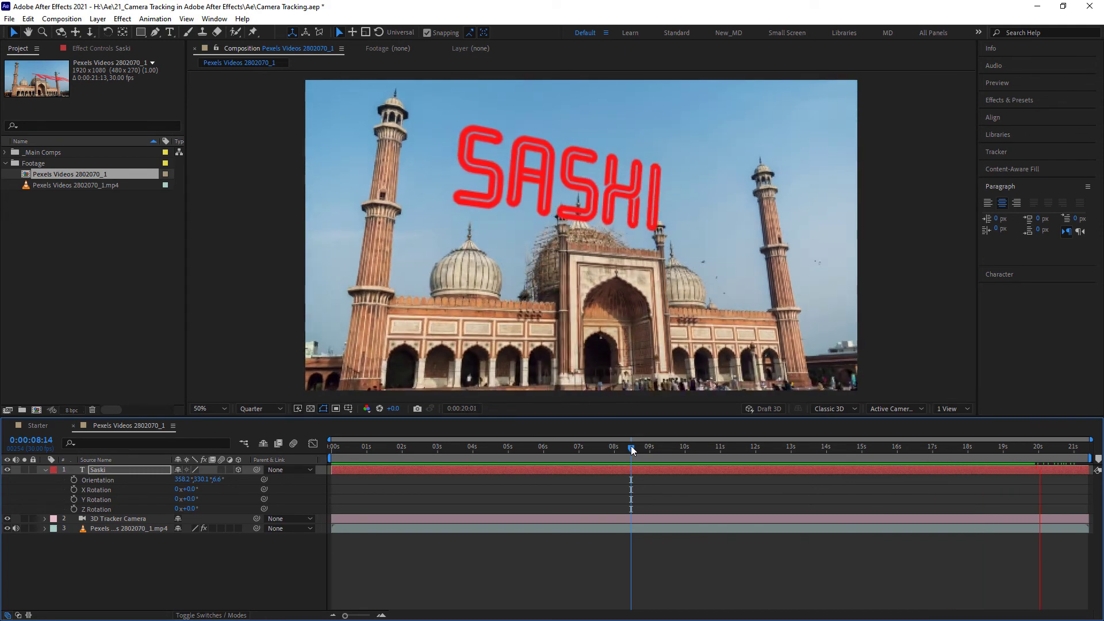
key(space)
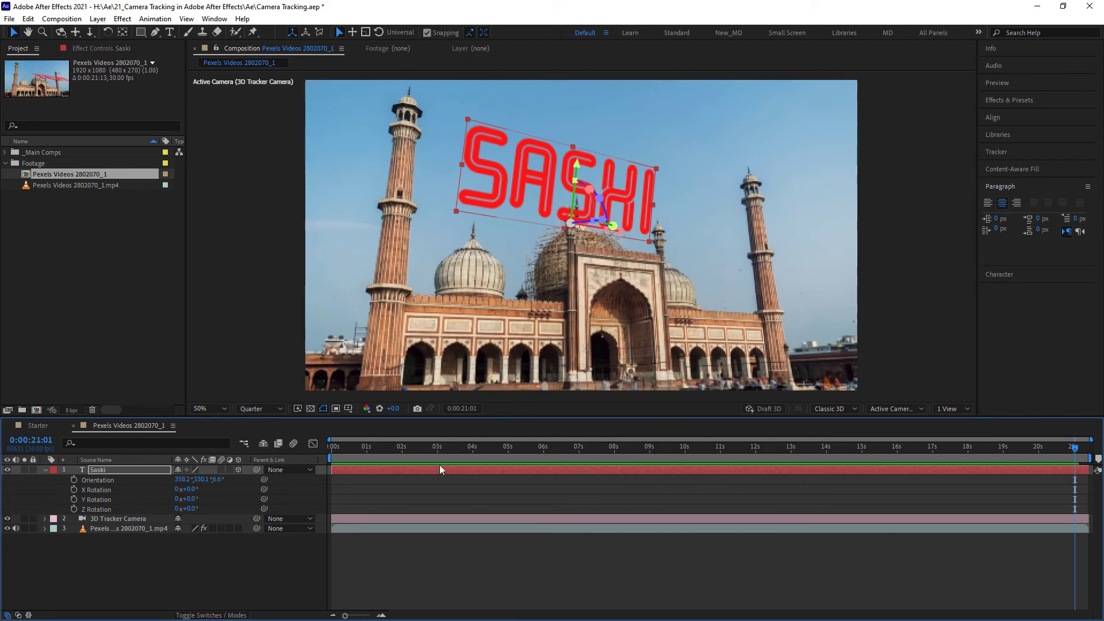
click(343, 450)
key(space)
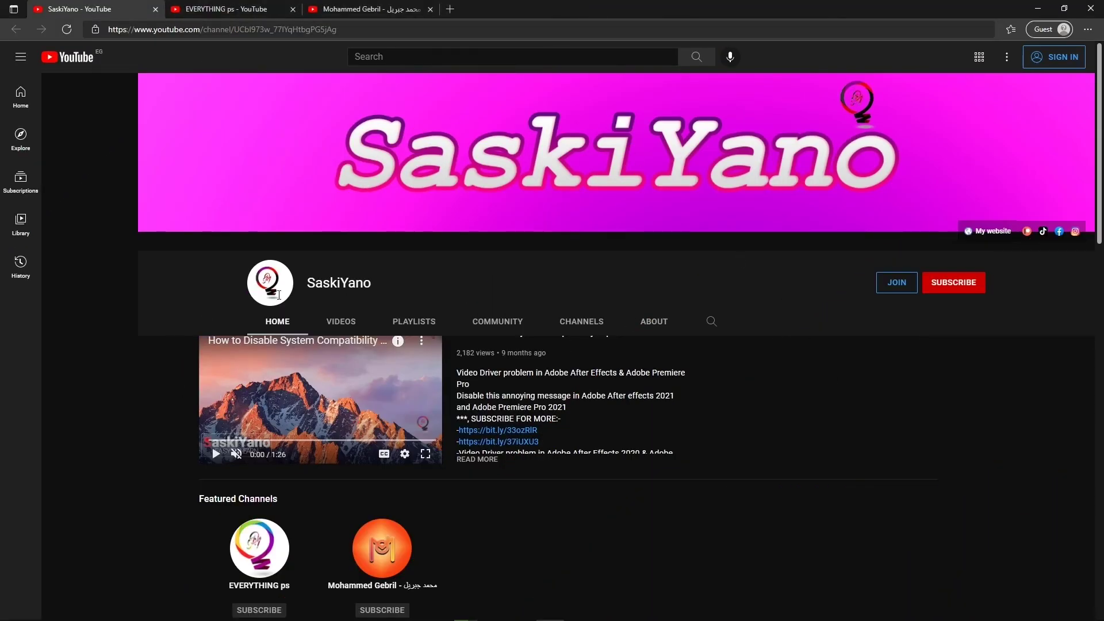
- Switch to the SaskiYano YouTube channel in the browser and look through its home page and playlists
scroll(599, 355, down, 7)
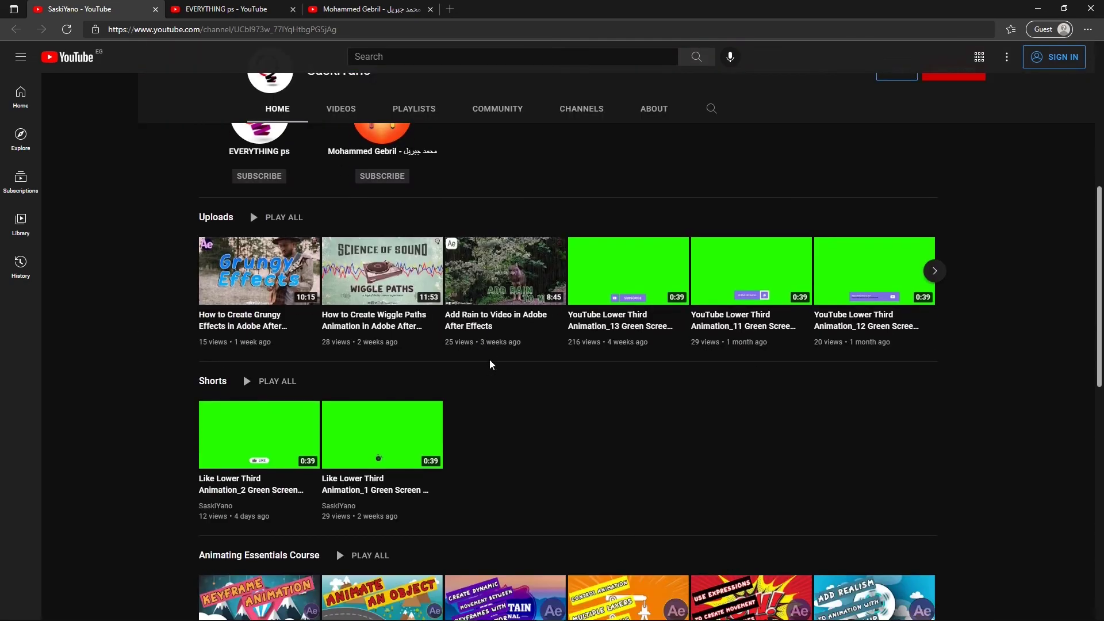
scroll(557, 406, down, 10)
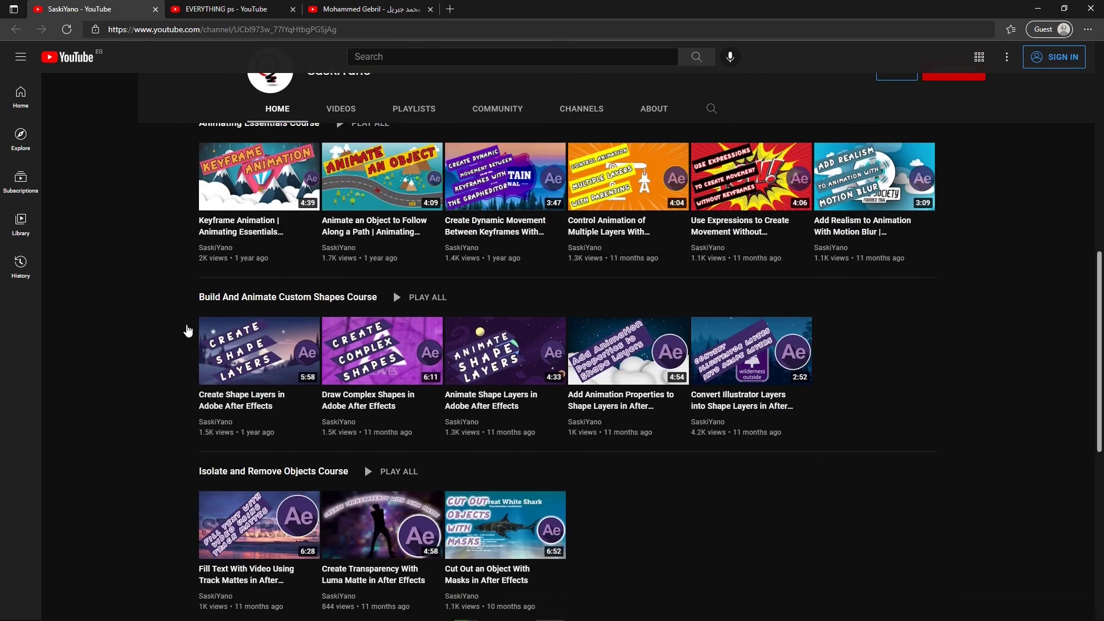
scroll(195, 334, up, 15)
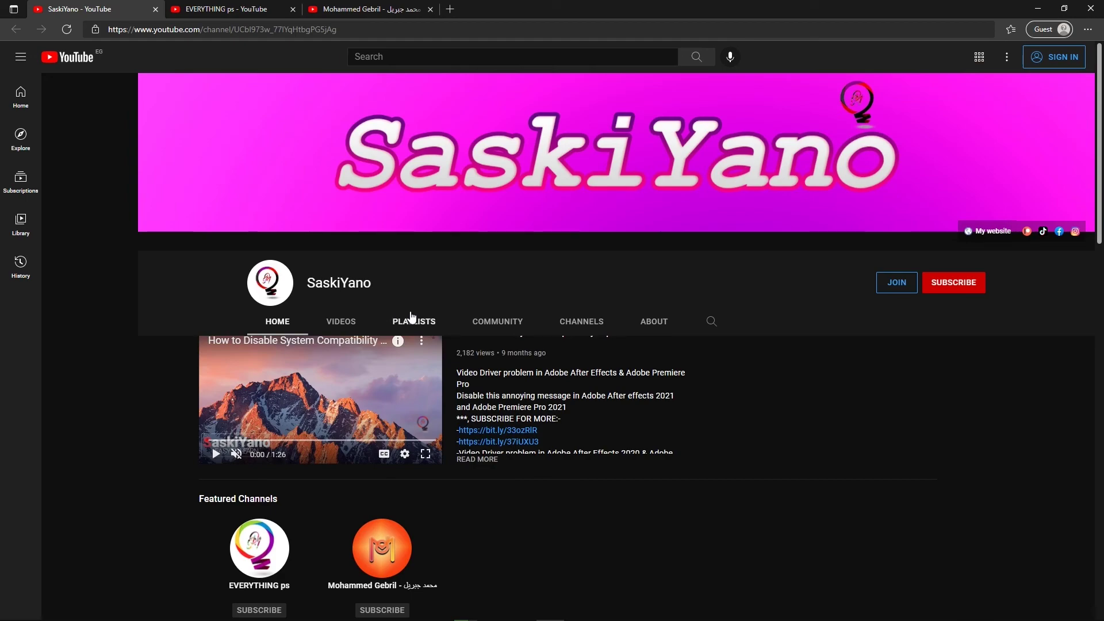
click(412, 320)
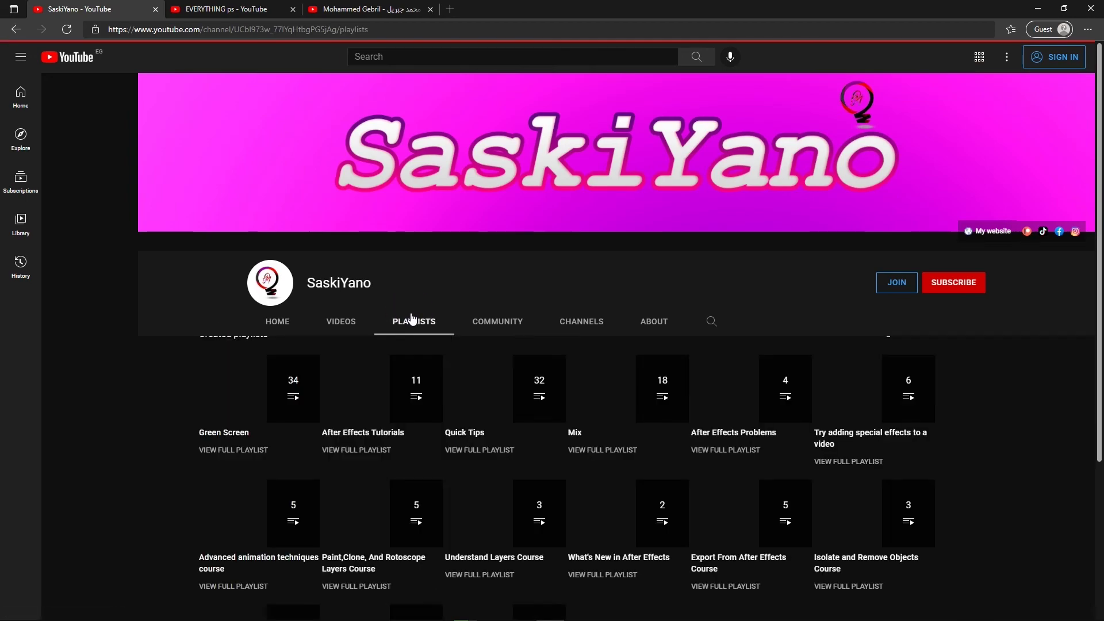
scroll(160, 394, down, 4)
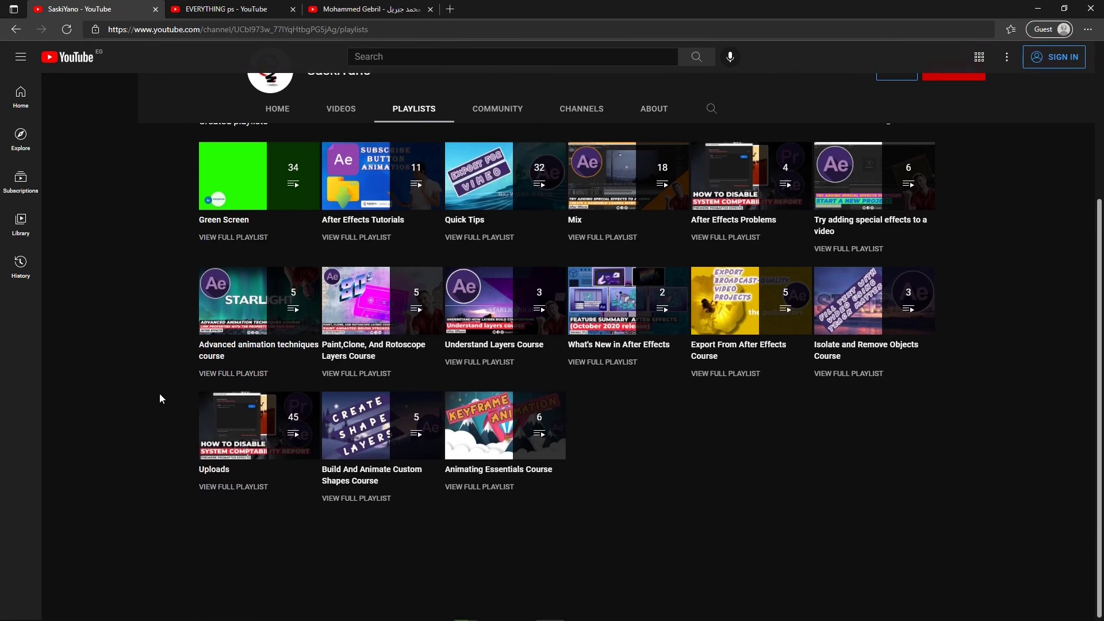
scroll(160, 395, up, 4)
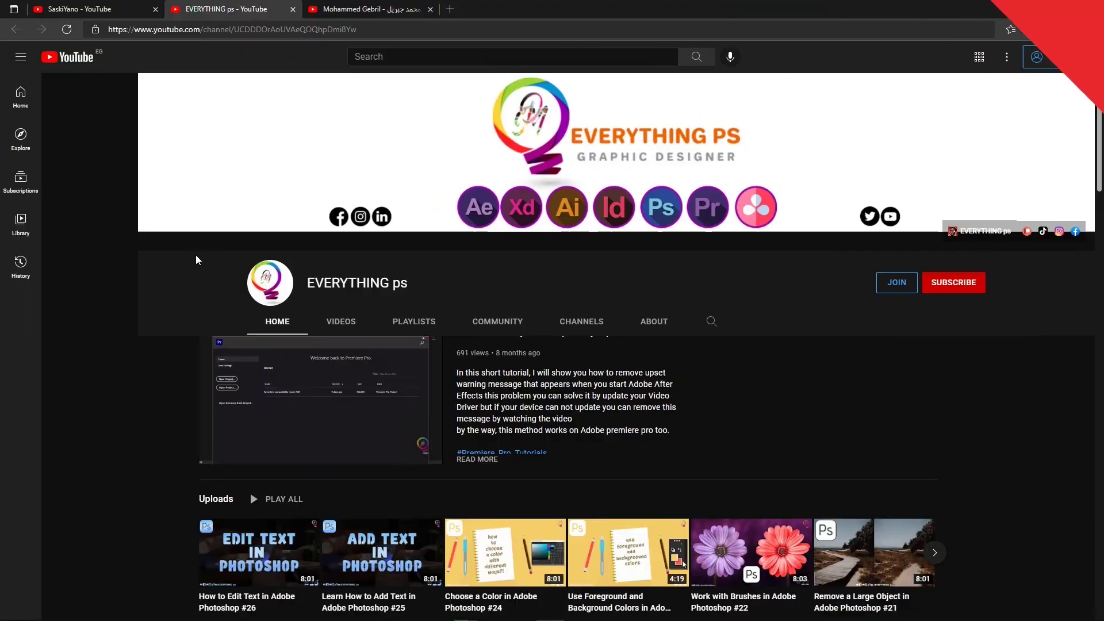
- Look through the course and featured channel sections on the EVERYTHING ps YouTube channel's home page
scroll(169, 406, down, 7)
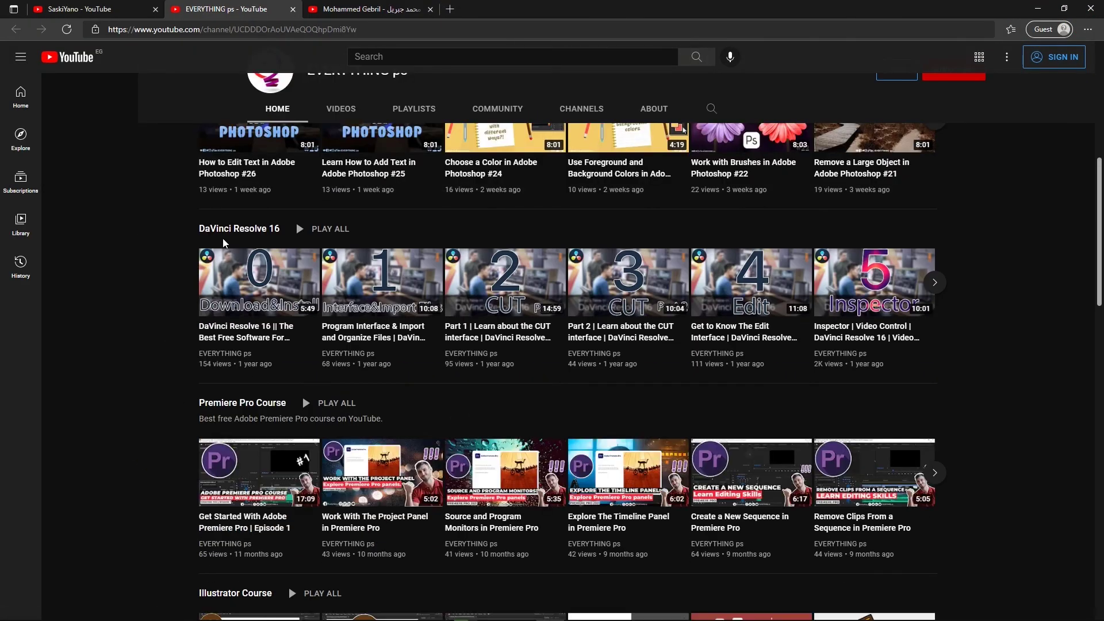
scroll(150, 356, down, 2)
scroll(154, 374, down, 10)
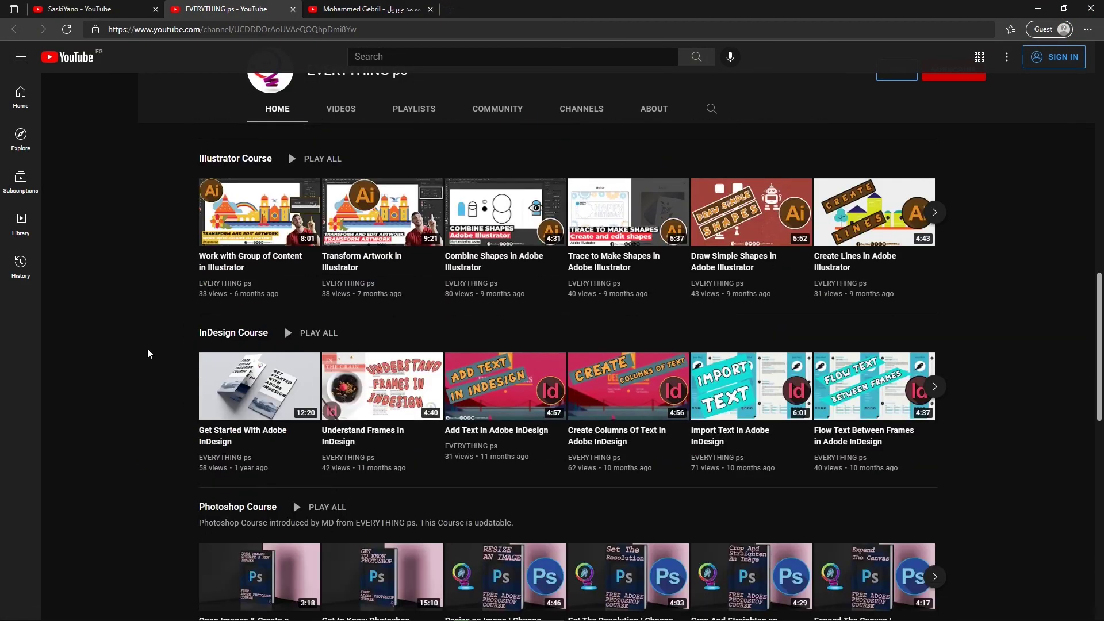
scroll(303, 425, down, 8)
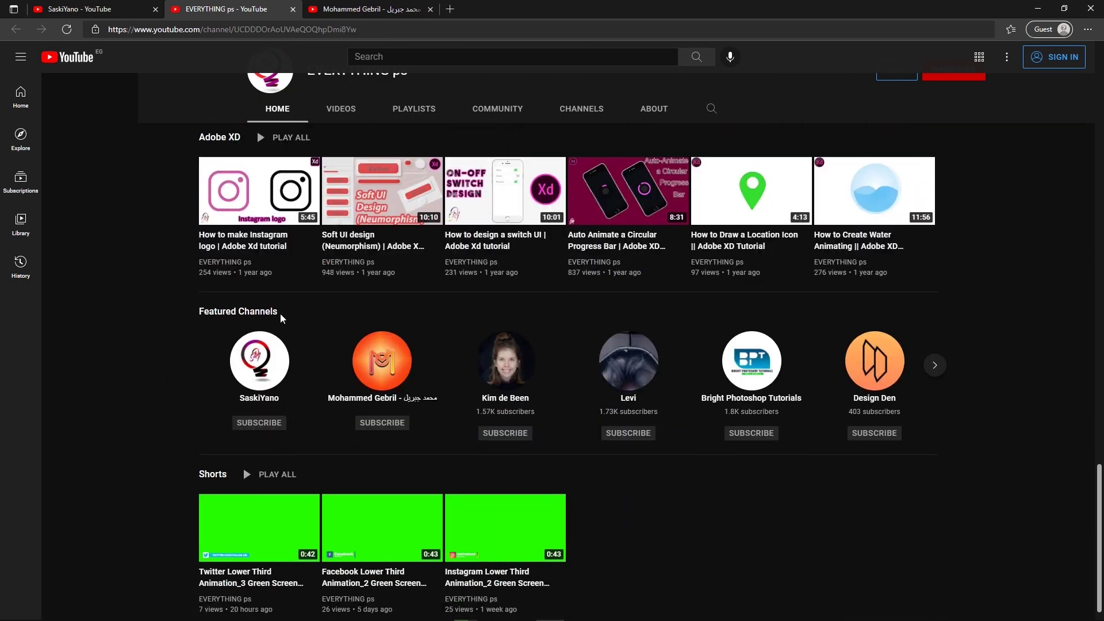